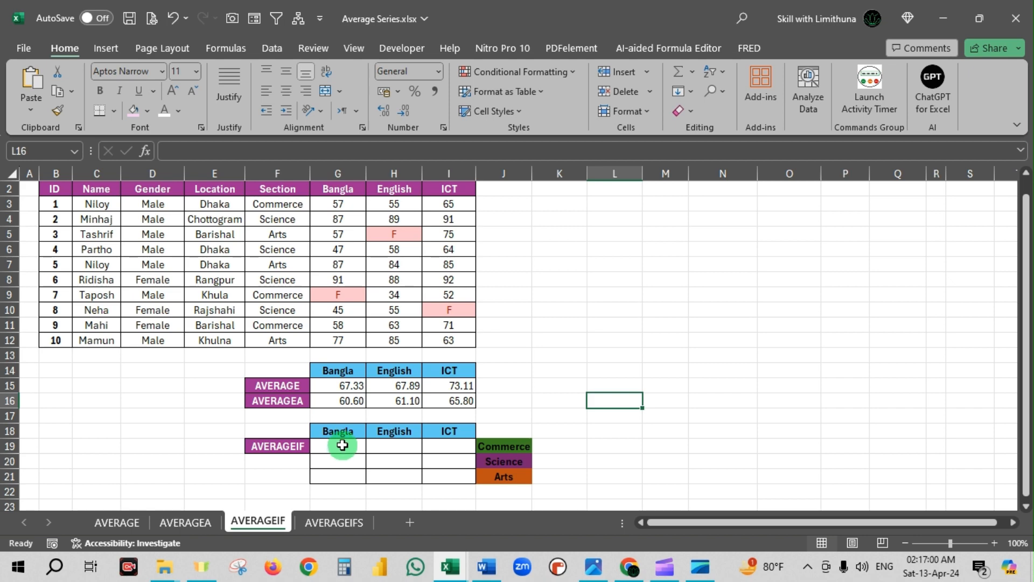
Examine the empty AVERAGEIF cells for Bangla and the Commerce, Science and Arts entries in the Section column.
left_click_drag(343, 445, 337, 479)
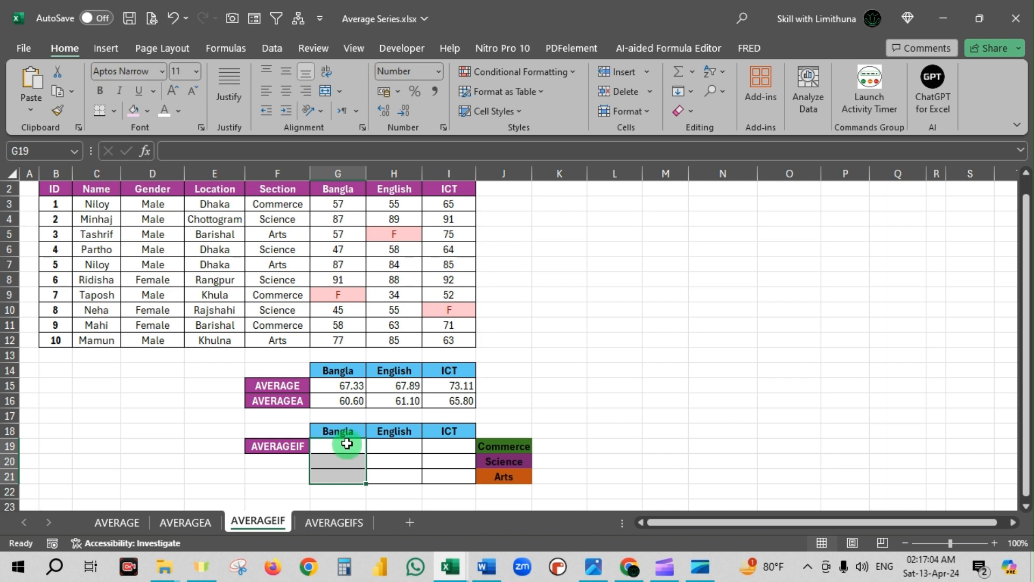
left_click_drag(347, 442, 348, 479)
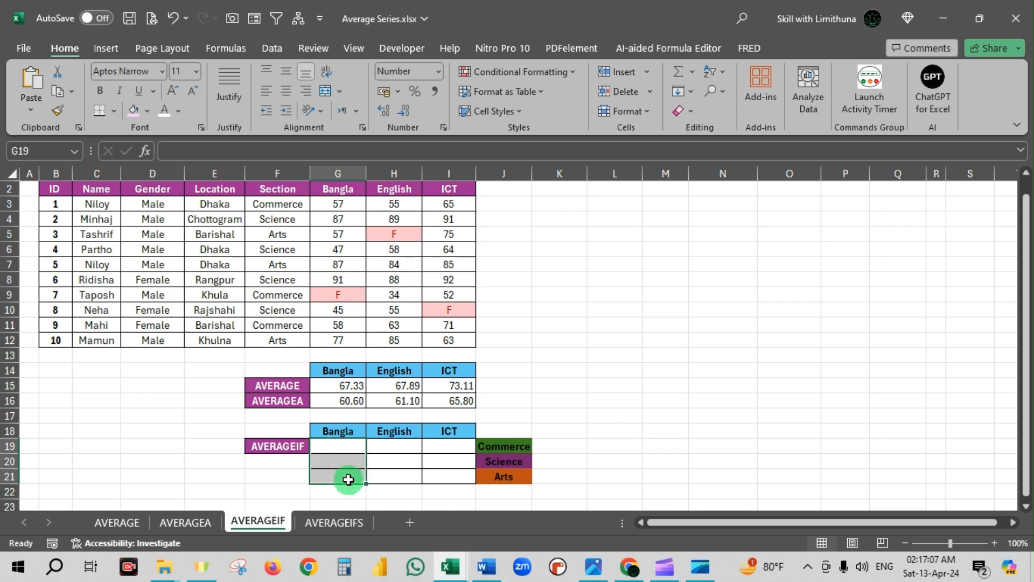
left_click(289, 208)
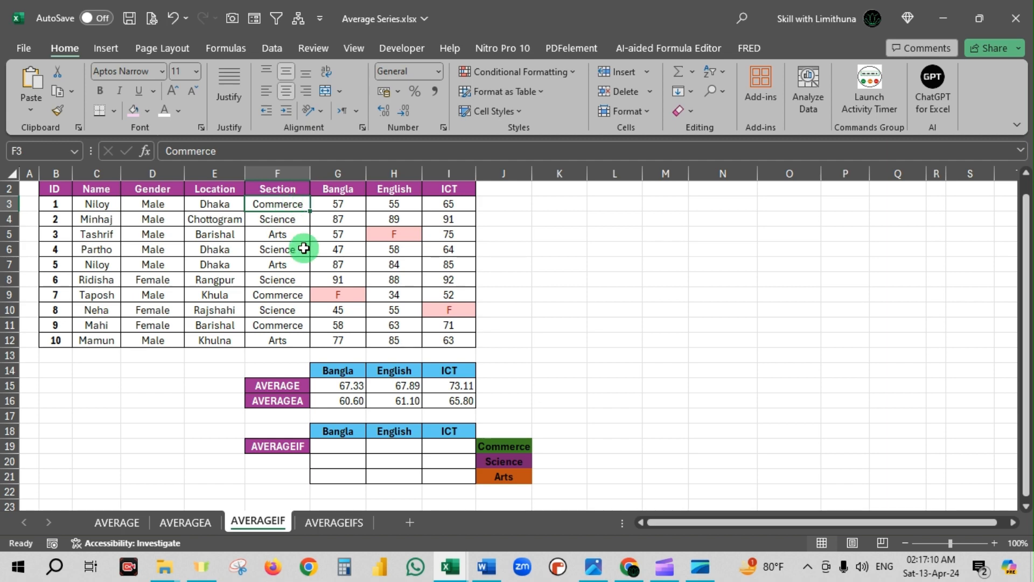
left_click(286, 220)
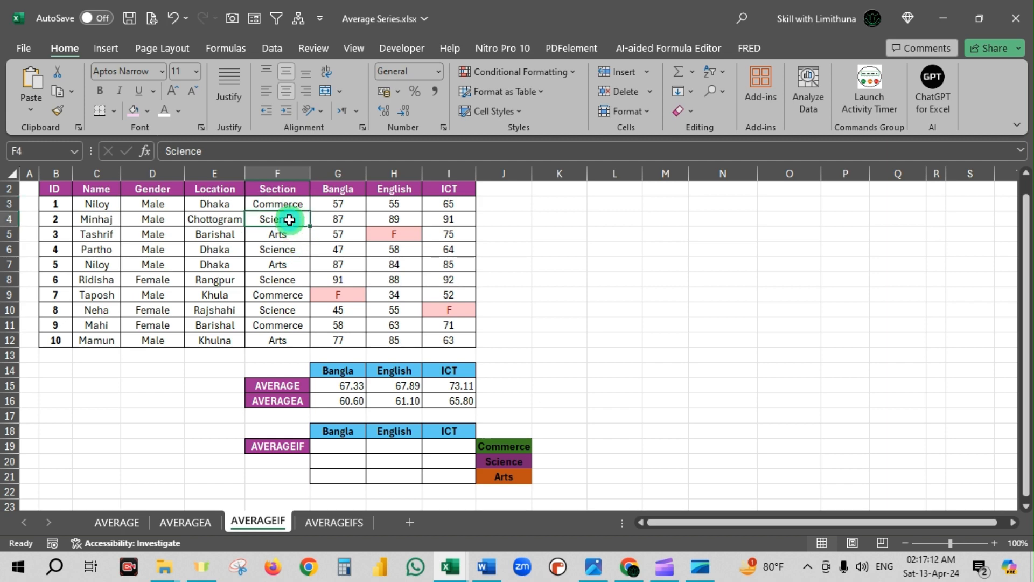
left_click(293, 235)
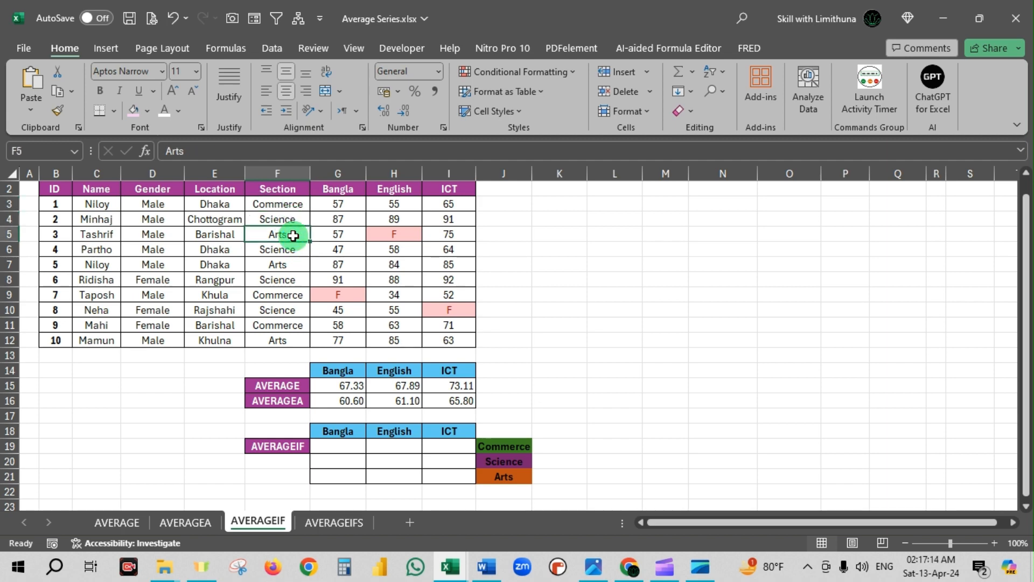
left_click(289, 204)
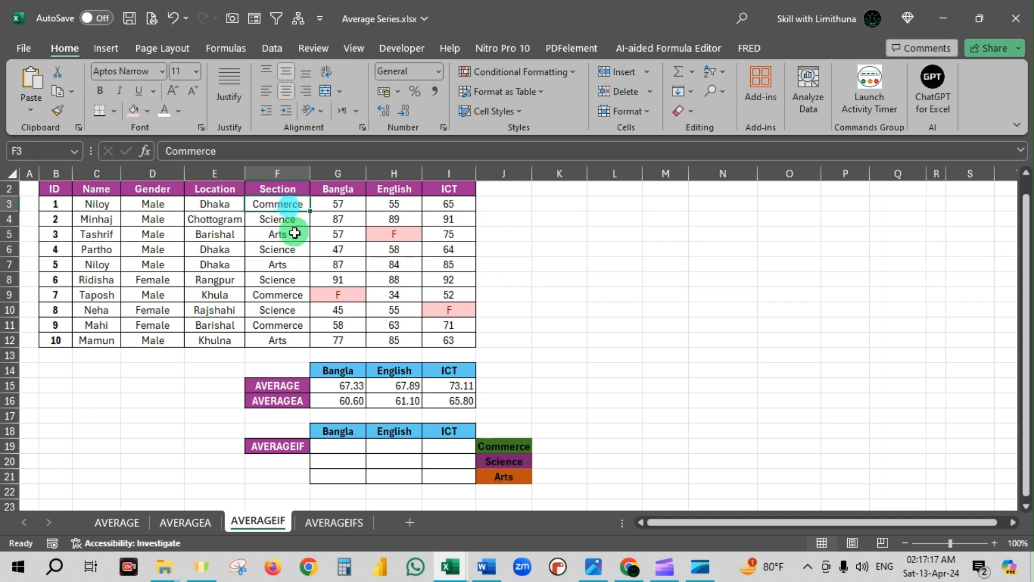
left_click(290, 295, "ctrl")
left_click(293, 324, "ctrl")
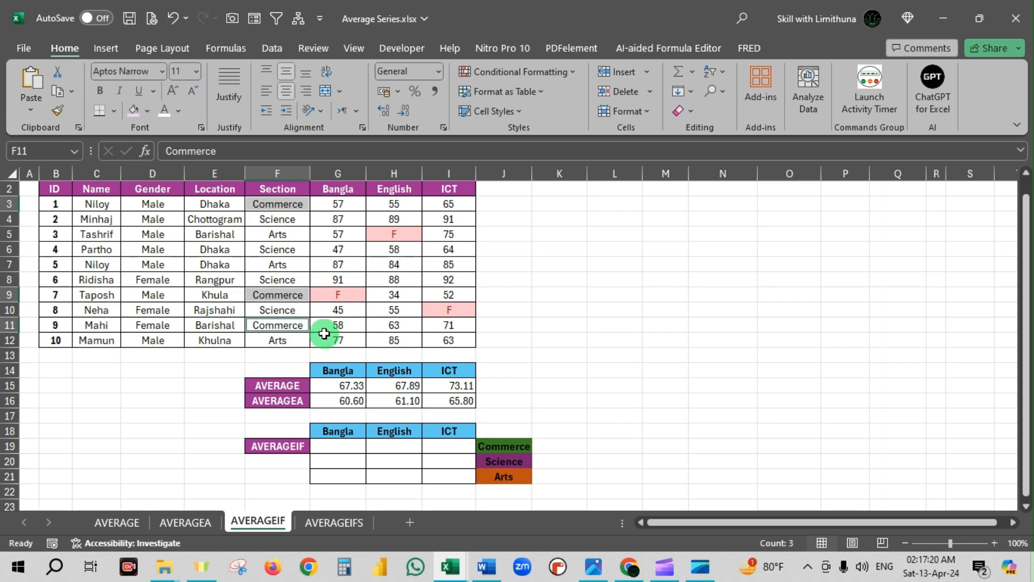
Review the Bangla, English and ICT mark ranges in rows 3 to 12 against the Section column.
left_click_drag(345, 203, 350, 338)
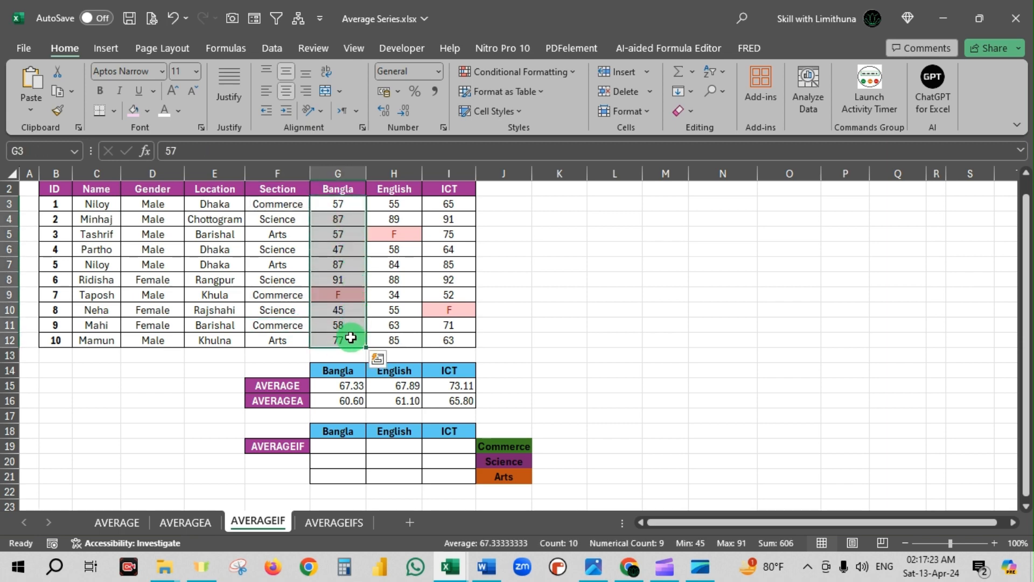
left_click(556, 290)
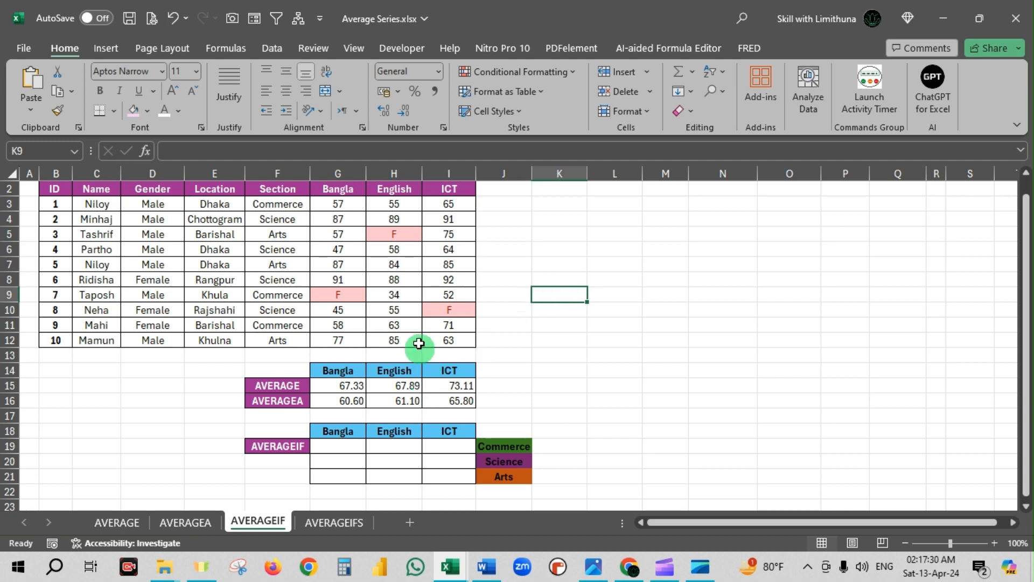
left_click_drag(399, 203, 402, 331)
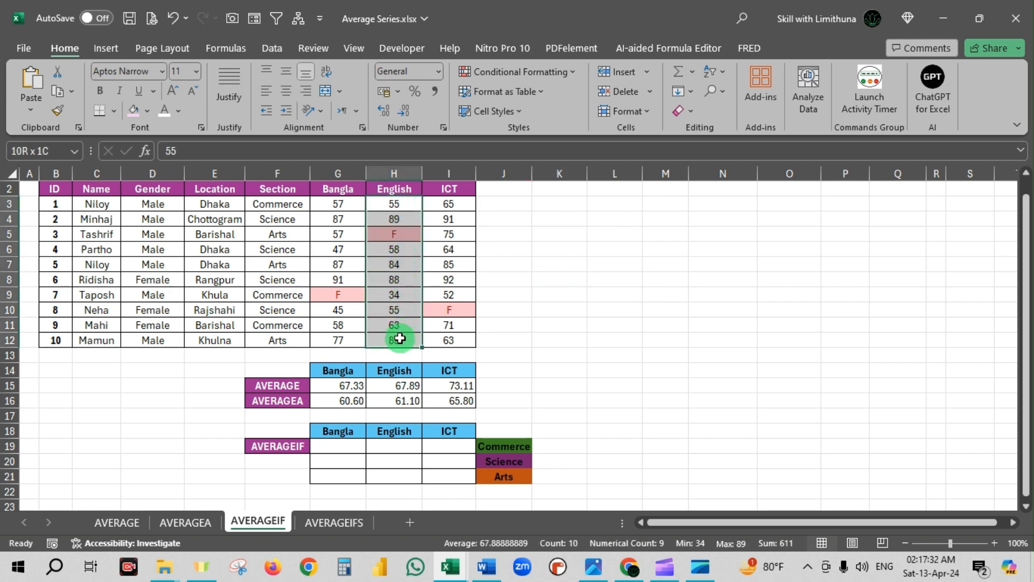
left_click(298, 221)
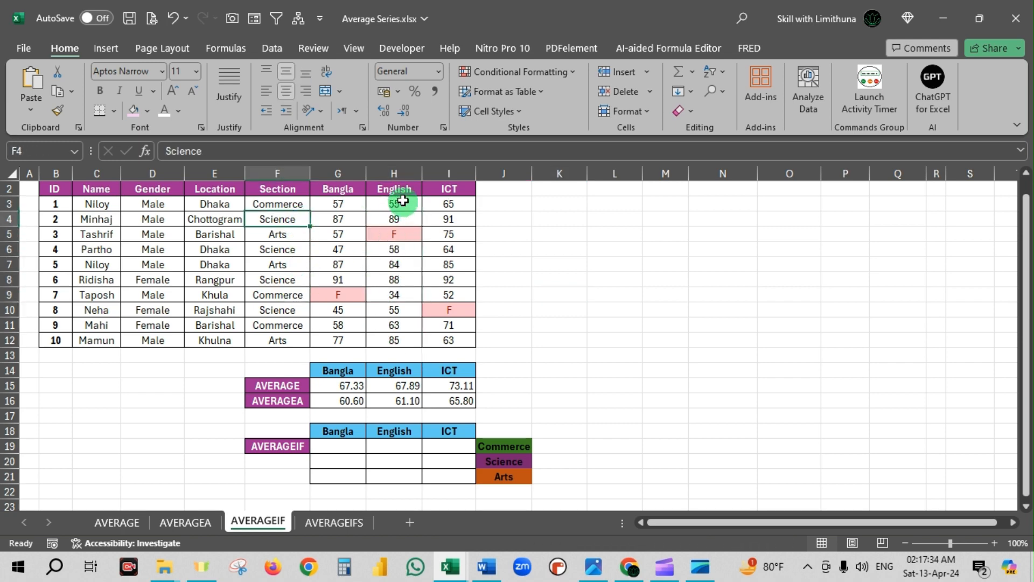
left_click_drag(402, 202, 401, 341)
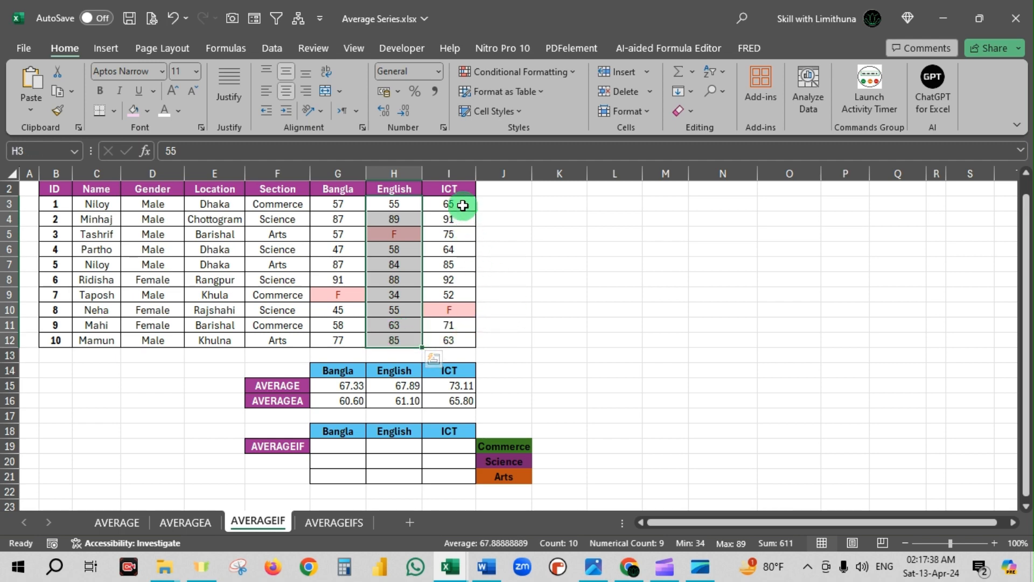
left_click_drag(463, 205, 462, 337)
left_click(544, 319)
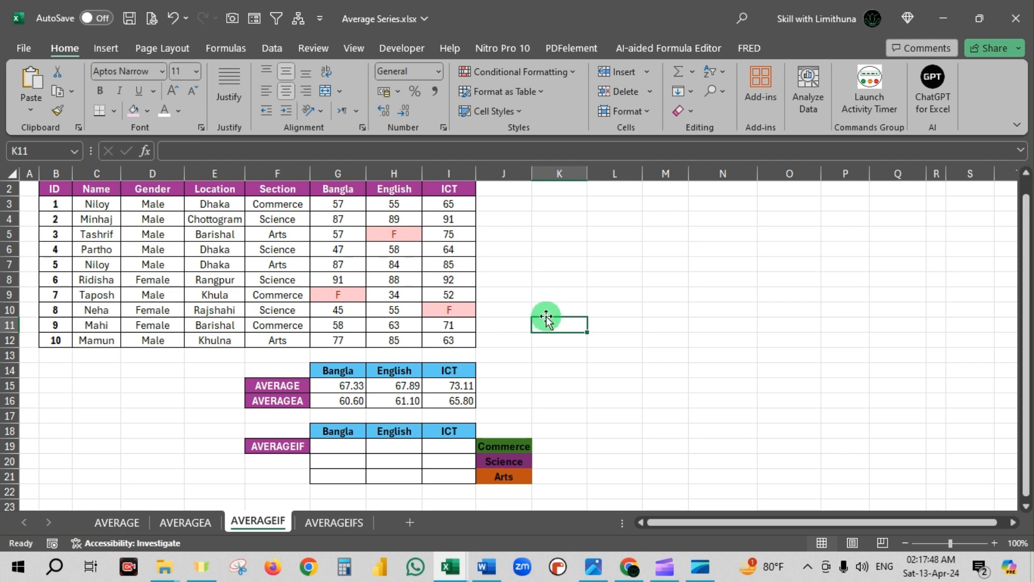
Enter =AVERAGEIF(F3:F12,"Commerce",G3:G12) in G19 to average the Bangla marks of the Commerce section.
left_click(336, 446)
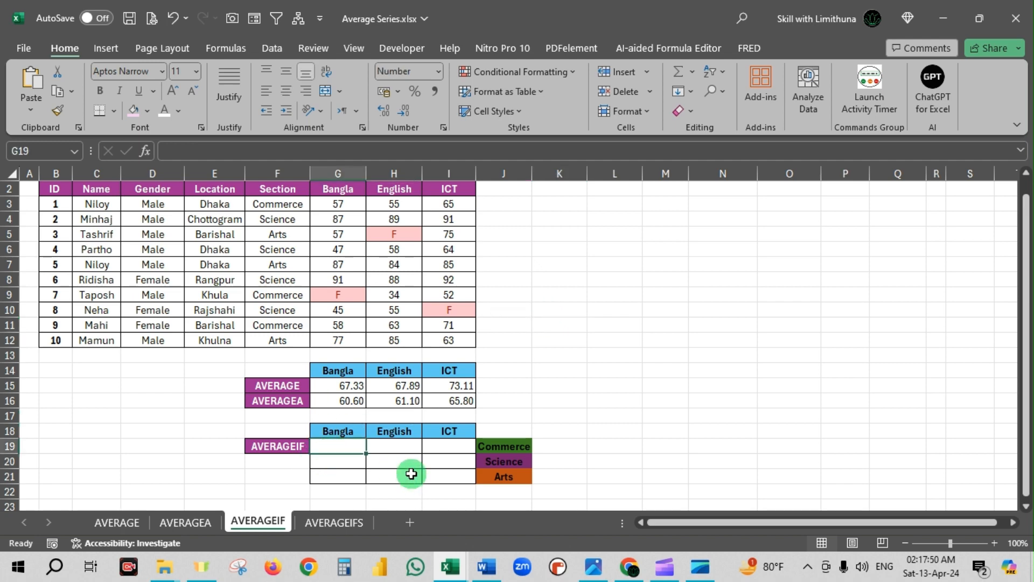
type("=average")
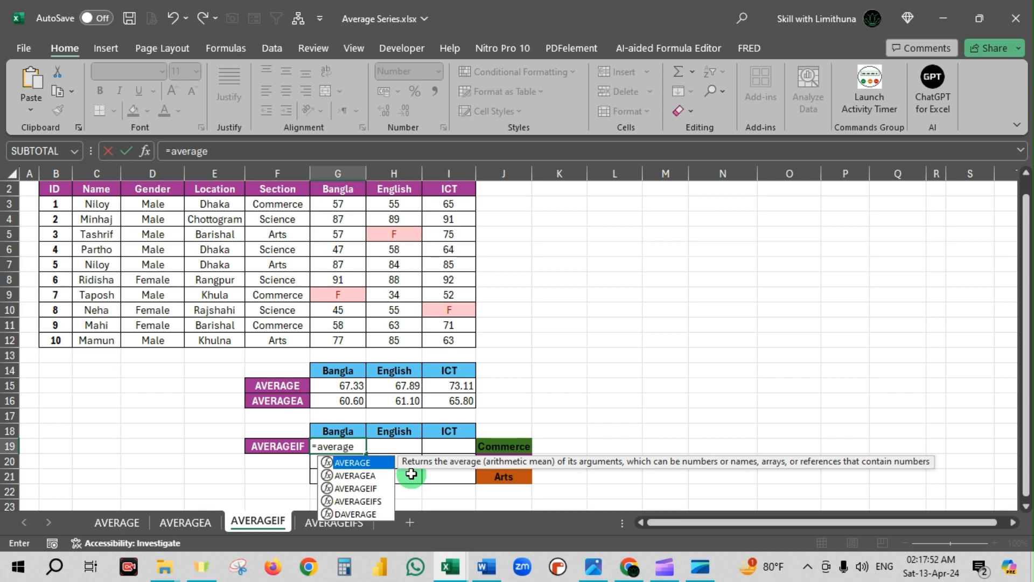
type("if")
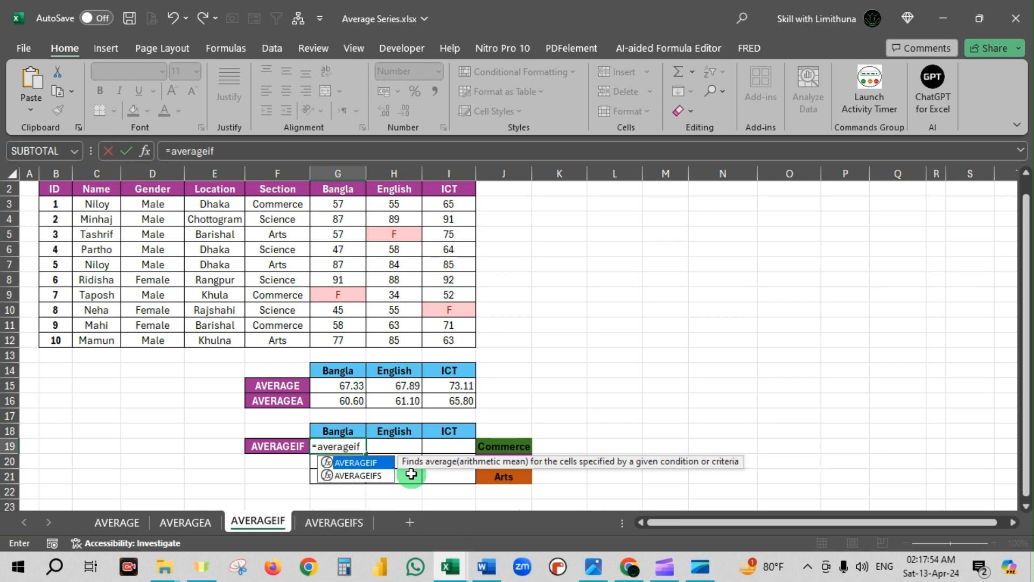
key("Tab")
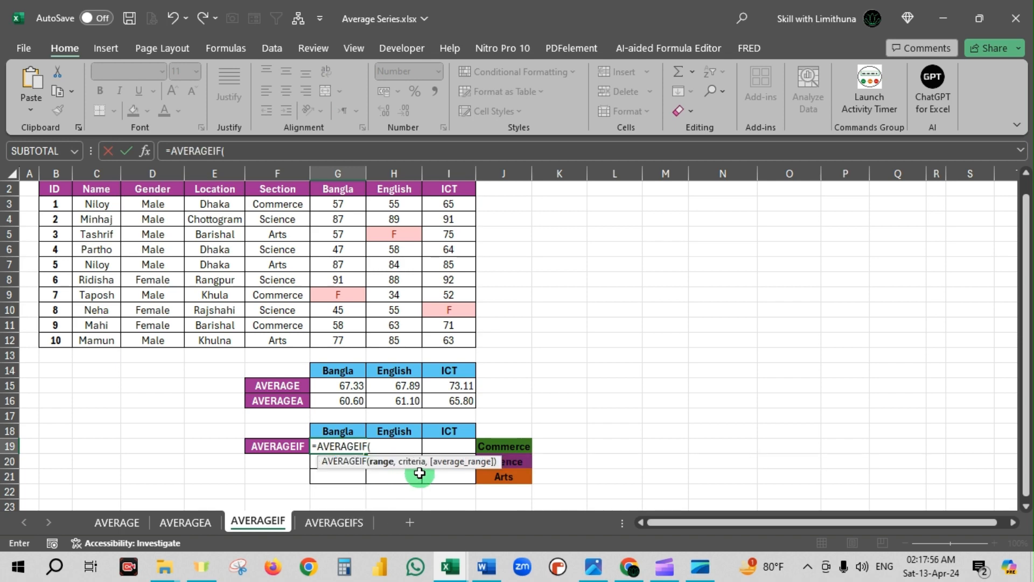
left_click_drag(280, 204, 297, 337)
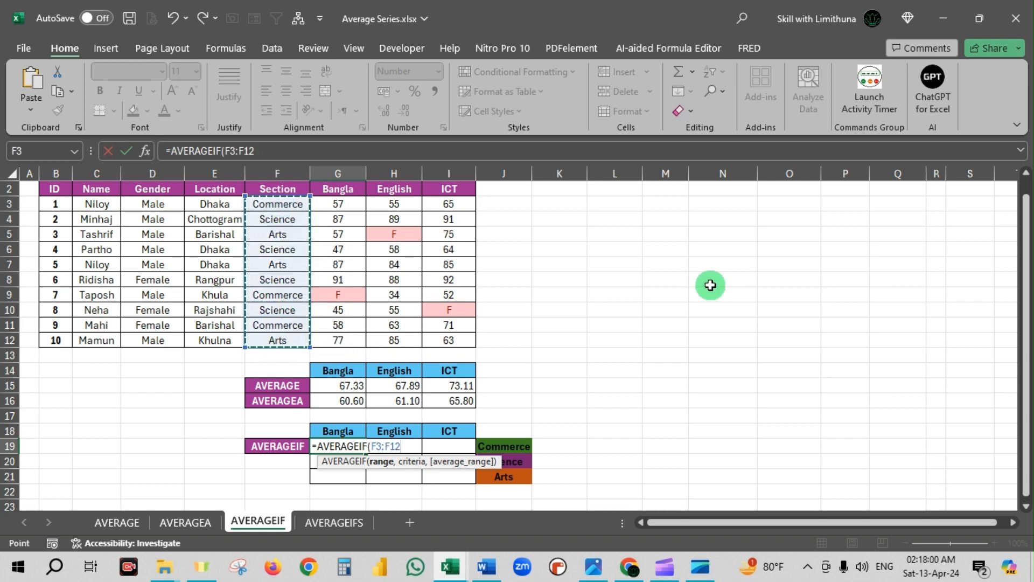
type(",\"Commerce")
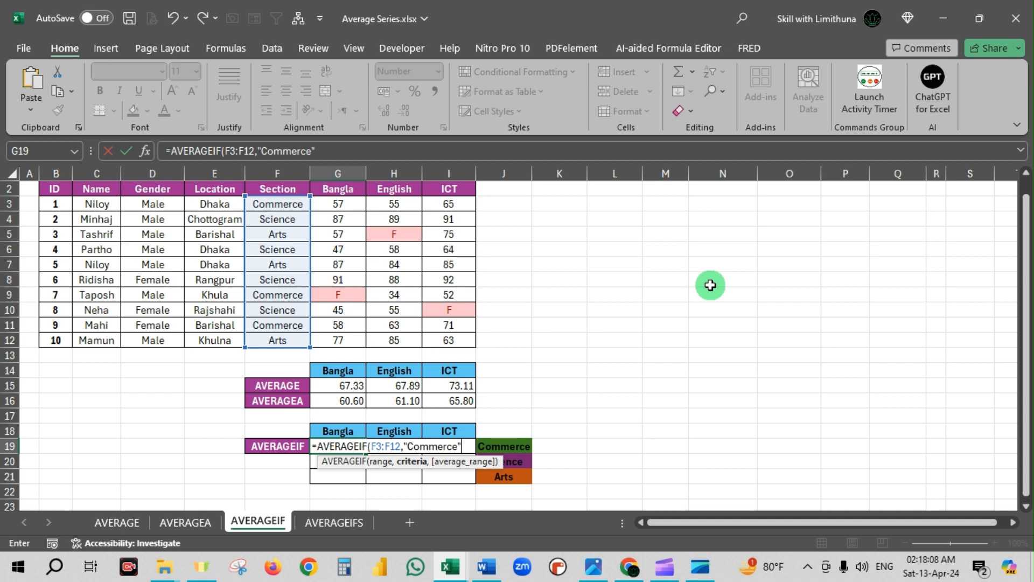
type(",")
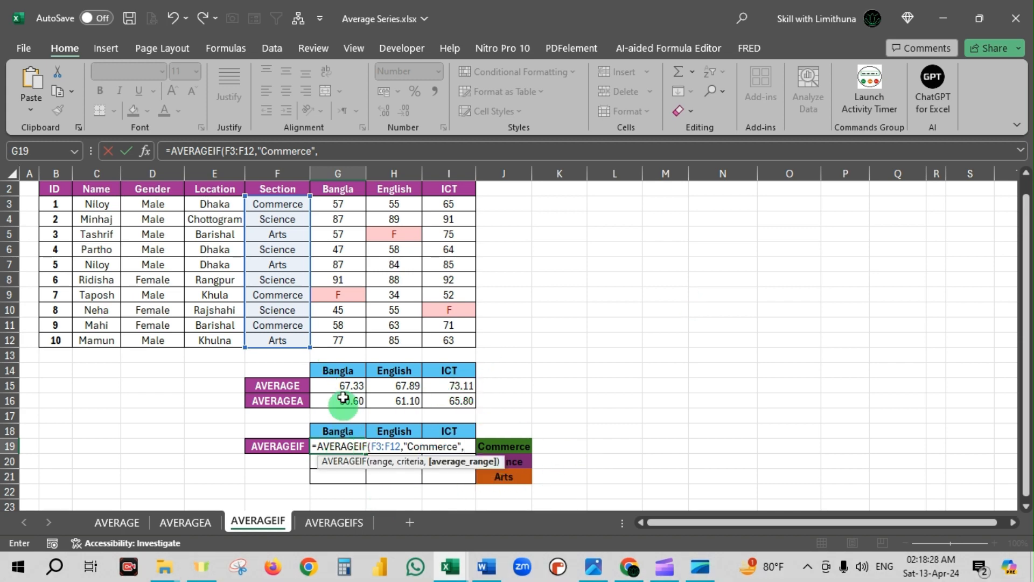
left_click_drag(350, 204, 352, 337)
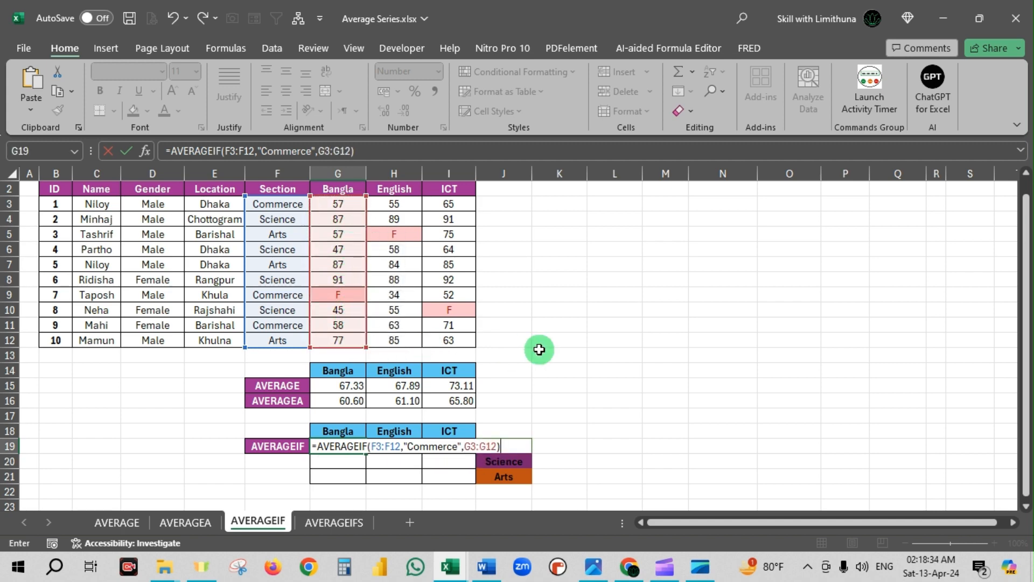
key("Return")
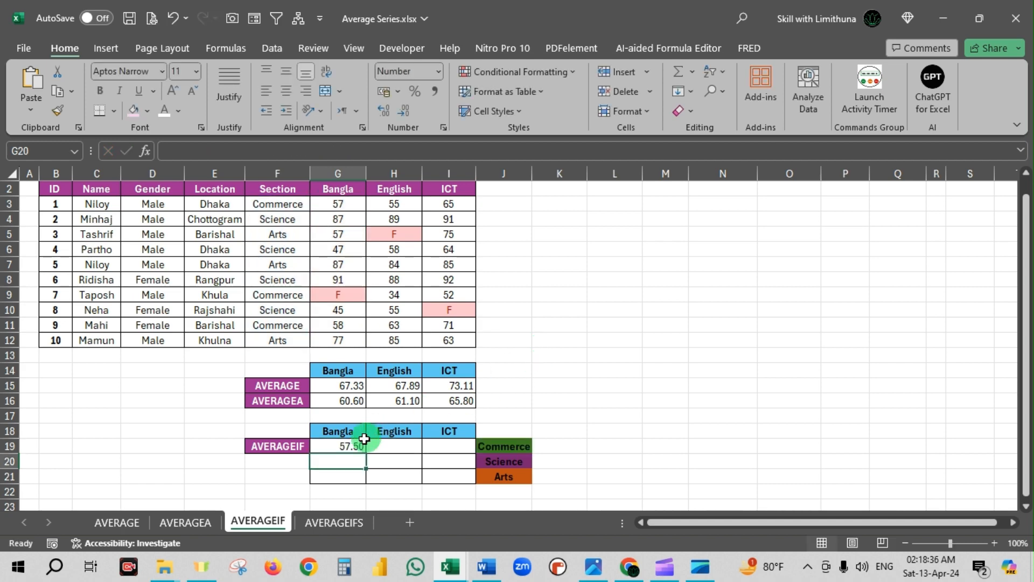
Check the G19 formula against the three Commerce rows and their corresponding Bangla marks.
left_click(342, 447)
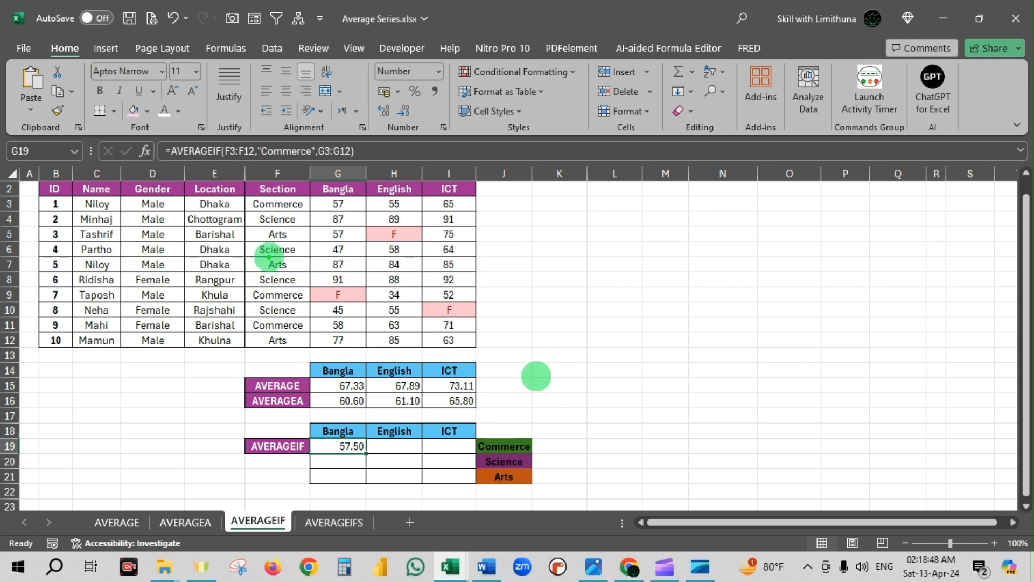
left_click_drag(250, 208, 222, 239)
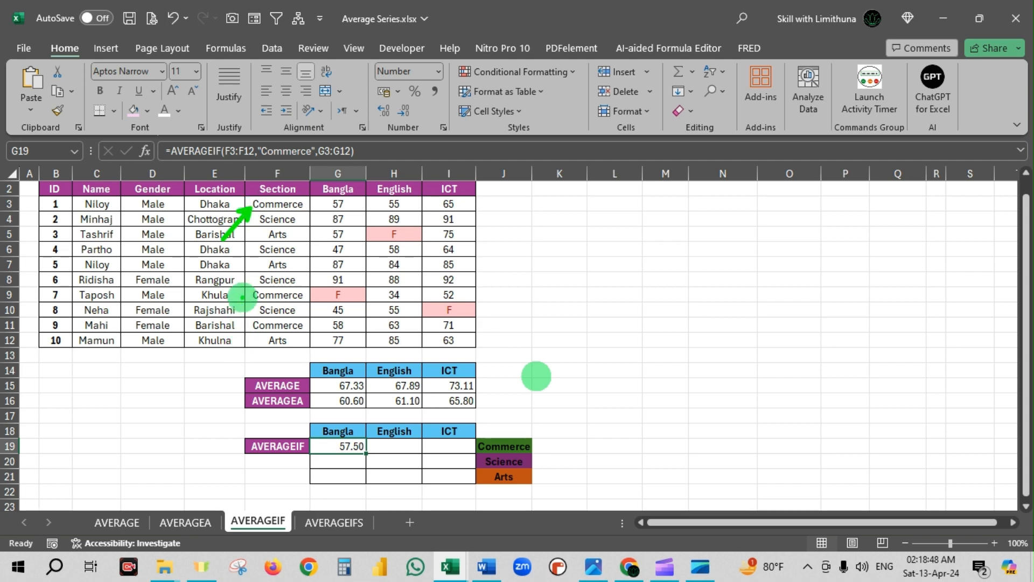
mouse_move(245, 294)
left_mouse_down()
mouse_move(201, 316)
mouse_move(209, 397)
left_mouse_up()
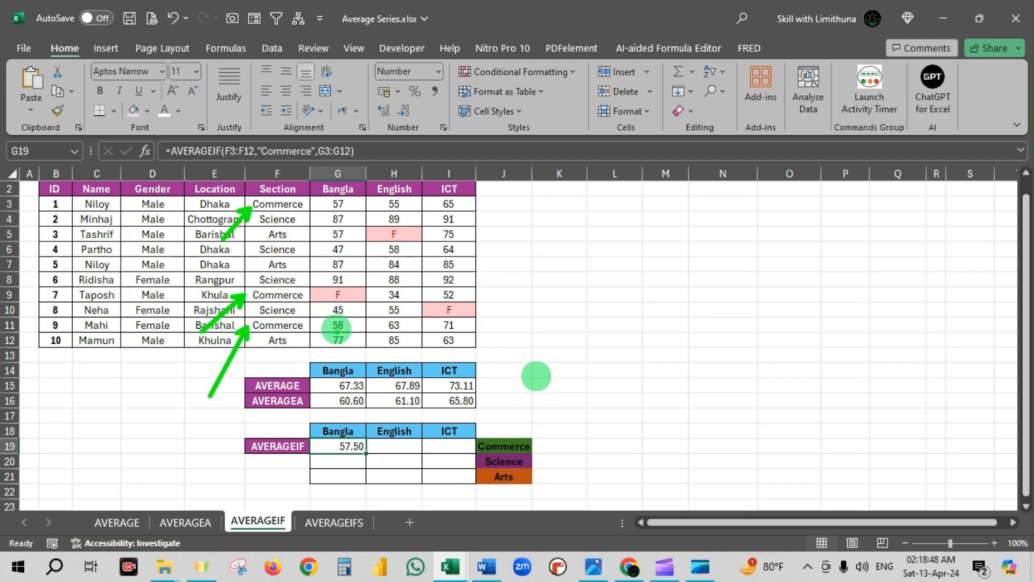
mouse_move(319, 284)
left_mouse_down()
mouse_move(365, 300)
mouse_move(382, 351)
left_mouse_up()
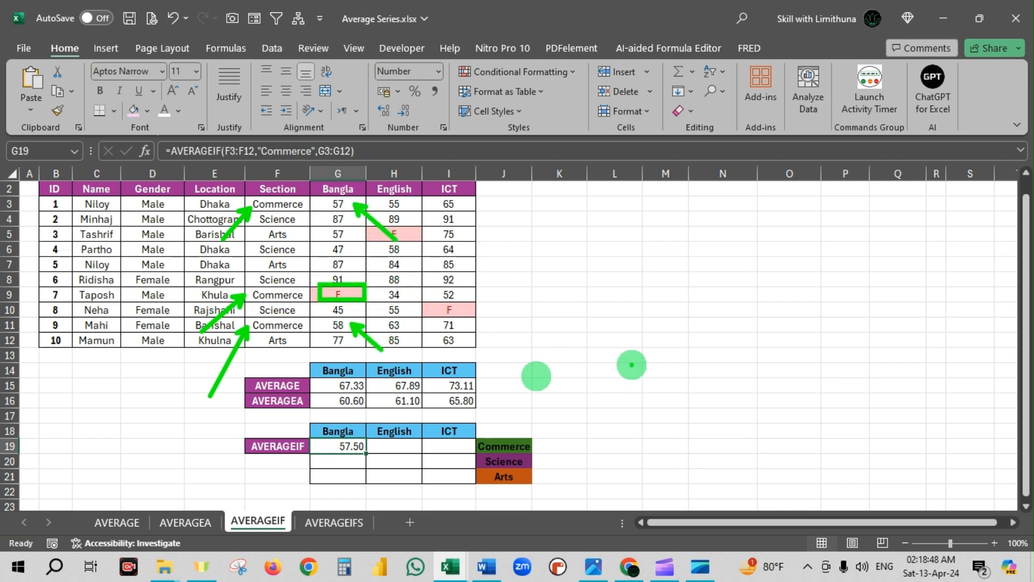
key("Escape")
Enter the Commerce Bangla marks 58 and 57 in K5 and K6 and check their sum.
left_click(560, 233)
type("5")
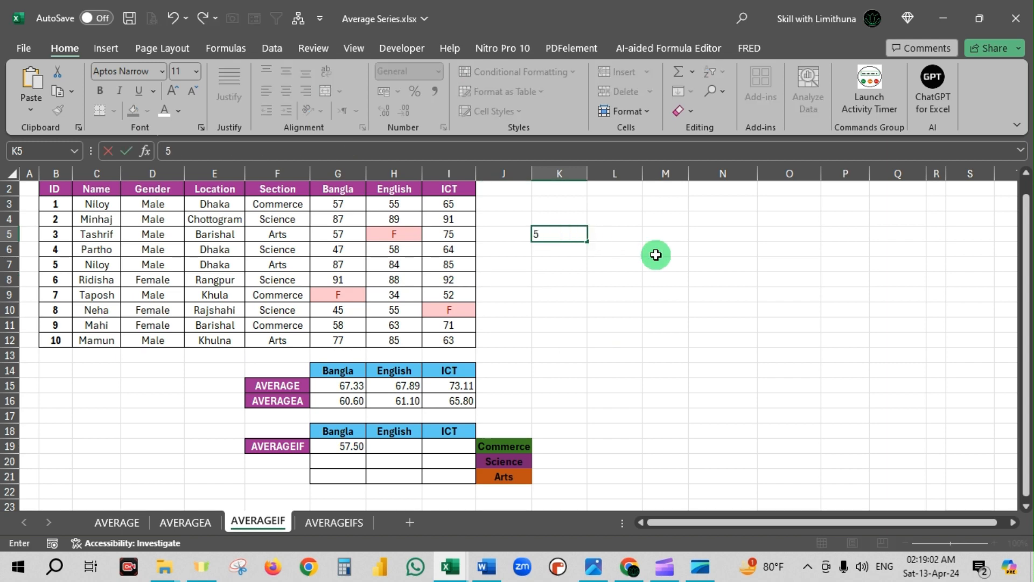
type("8")
key("Return")
type("57")
key("Return")
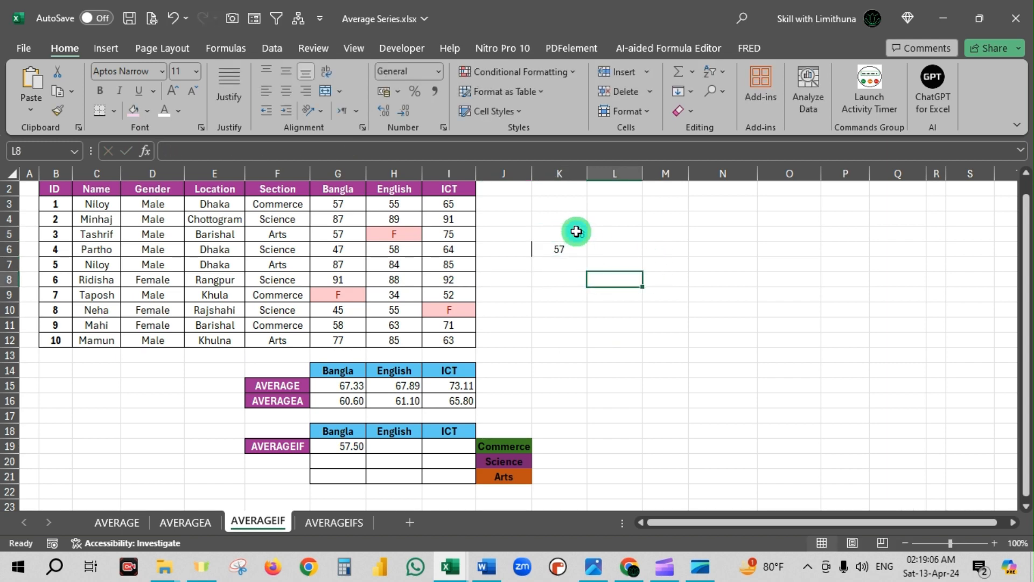
left_click_drag(576, 233, 577, 248)
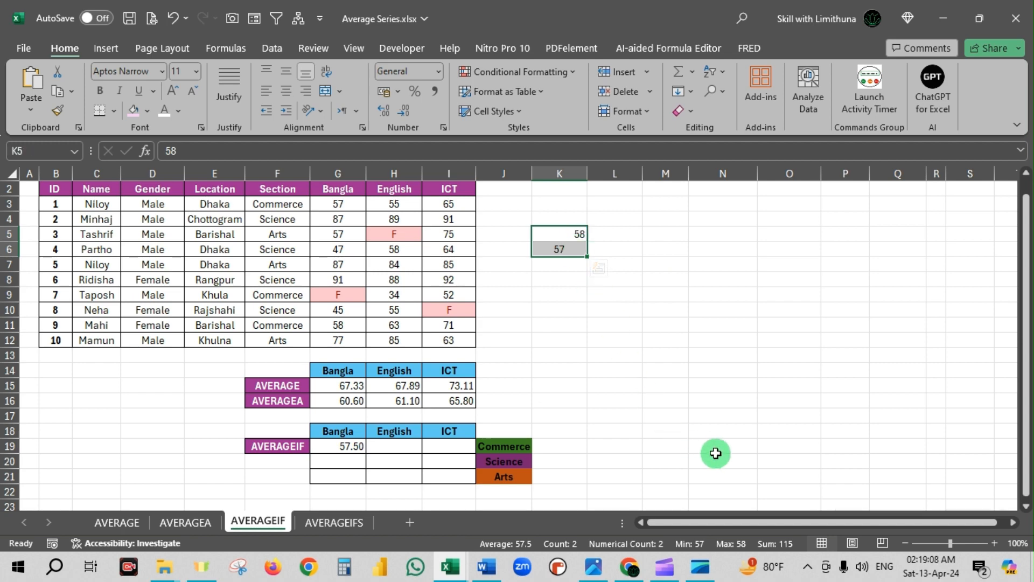
key("ctrl+2")
left_click_drag(782, 540, 741, 479)
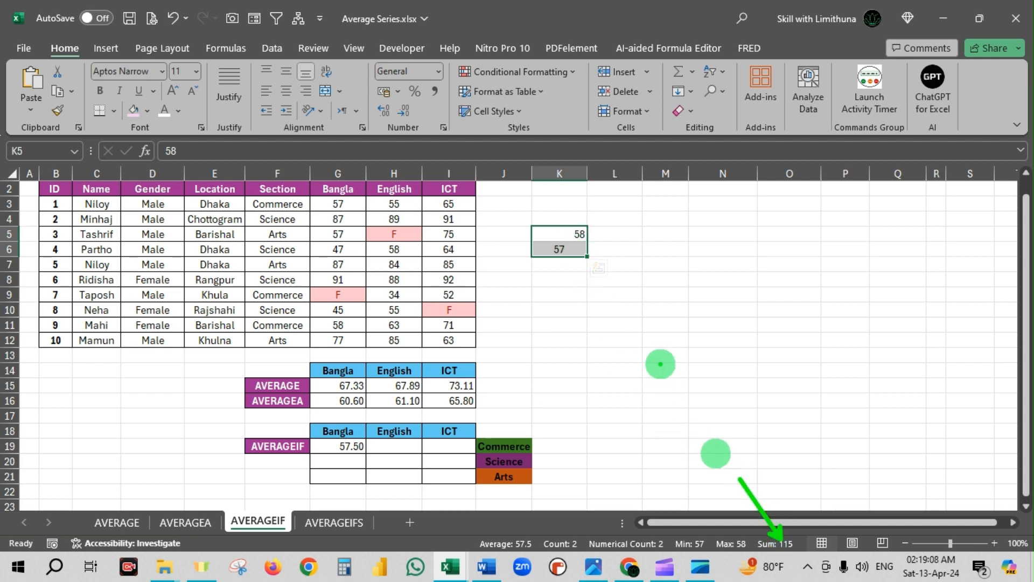
key("Escape")
Calculate 115/2 in L9 and compare it with the AVERAGEIF value in G19.
left_click(615, 293)
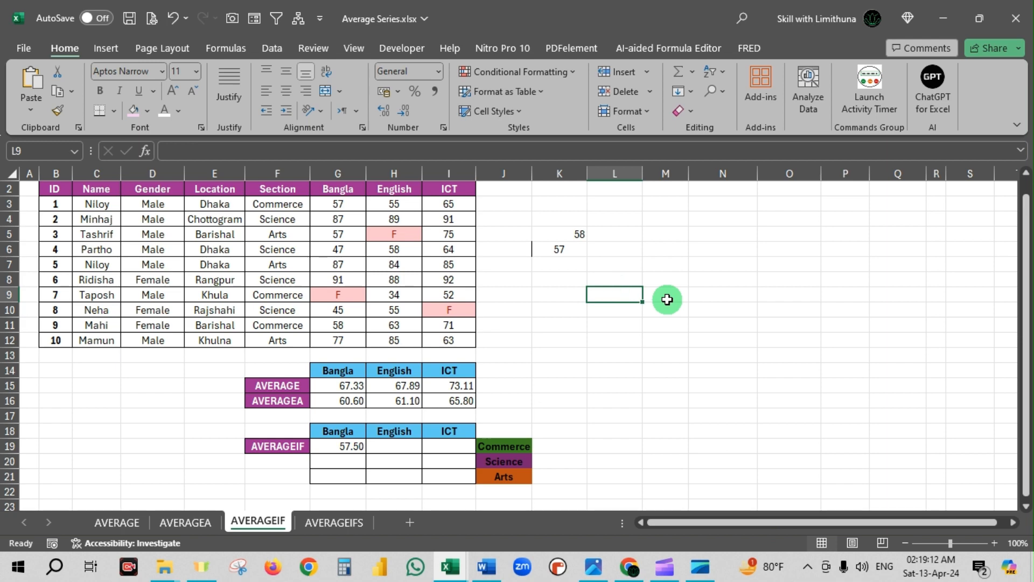
type("+115/2")
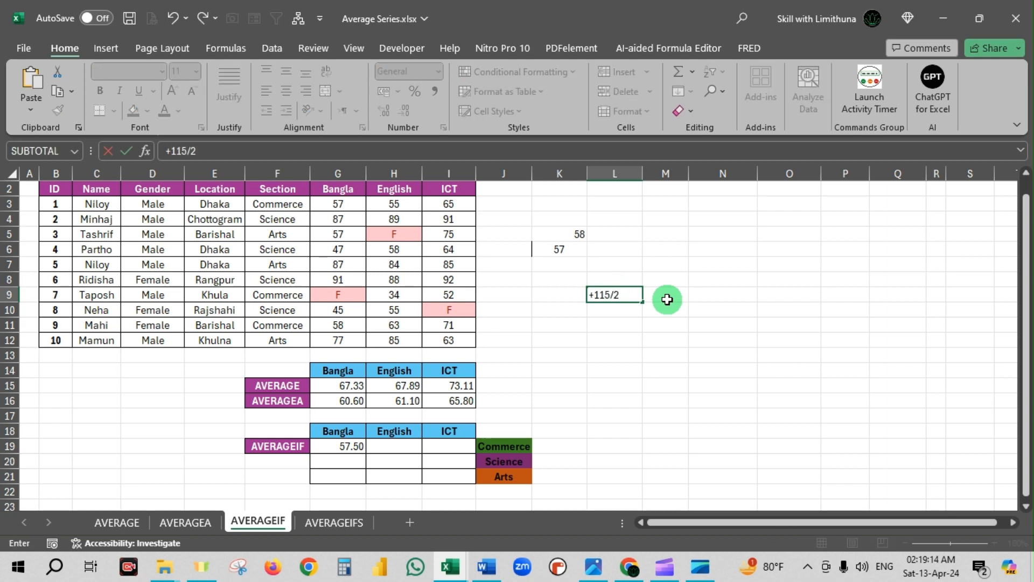
key("Return")
left_click(619, 290)
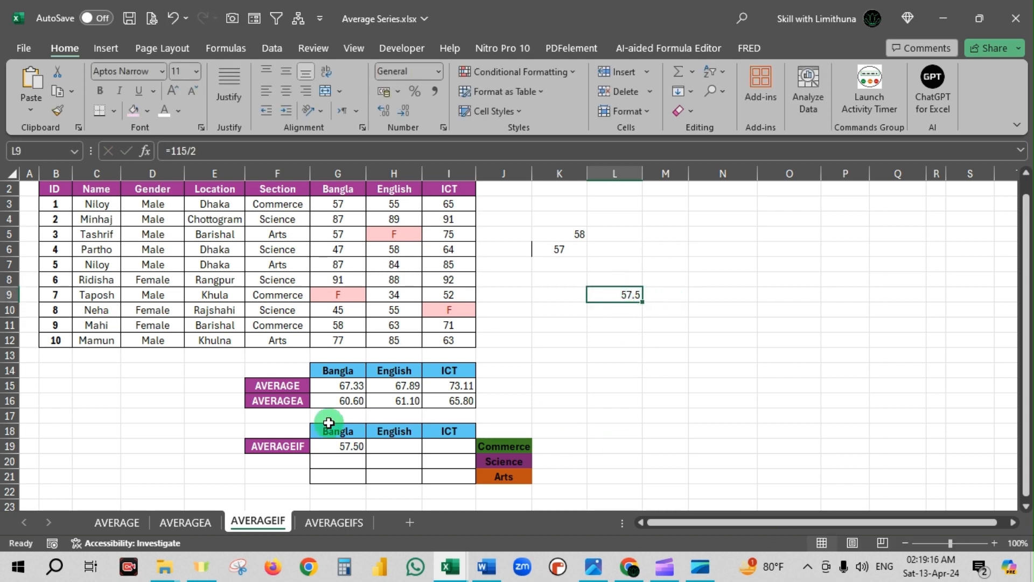
left_click(345, 446)
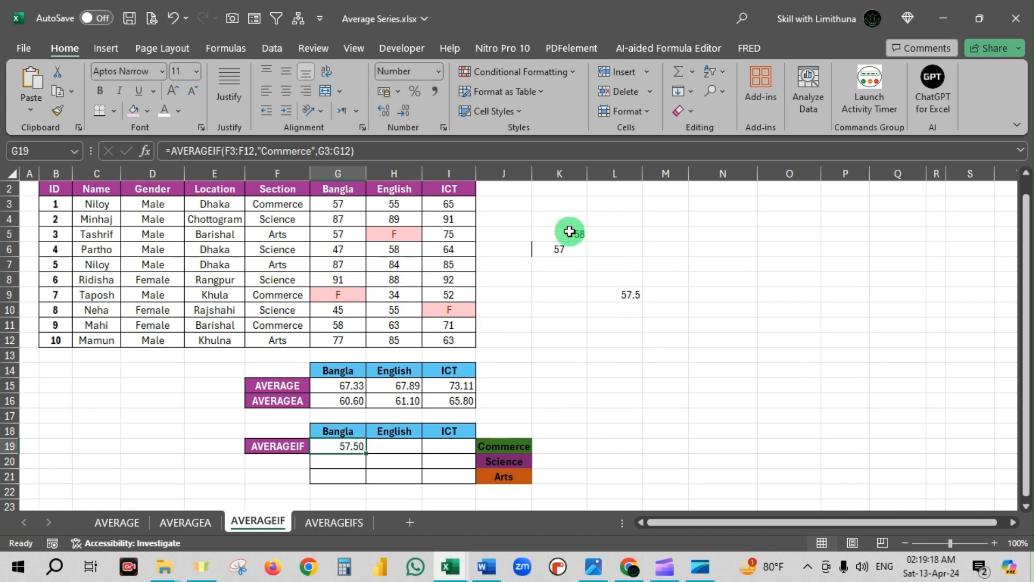
Clear the scratch calculation from the range K5:M10.
left_click_drag(570, 232, 644, 311)
key("Delete")
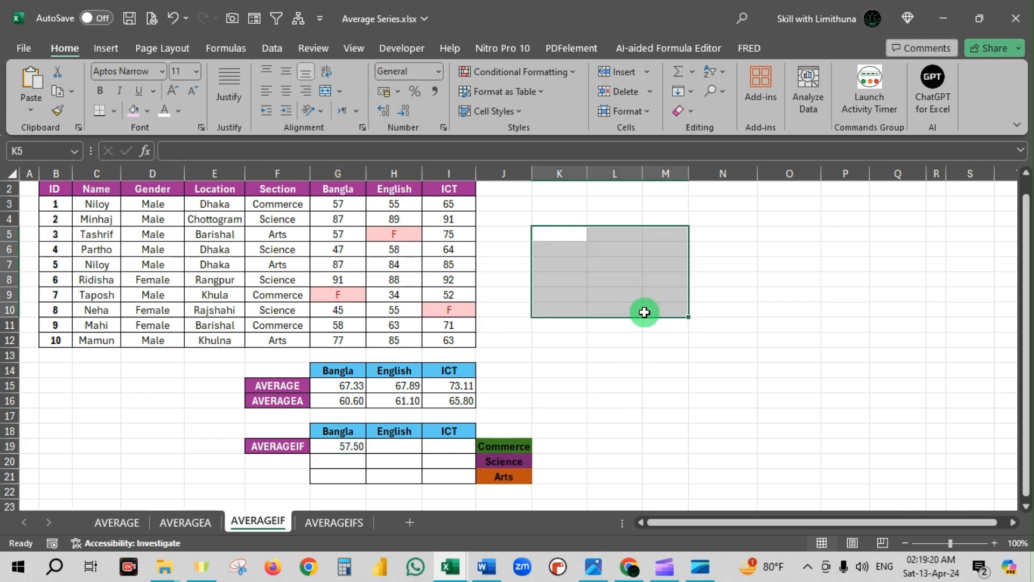
Review the Section range F3:F12 and the Bangla range G3:G12 against the Commerce formula in G19.
left_click(631, 342)
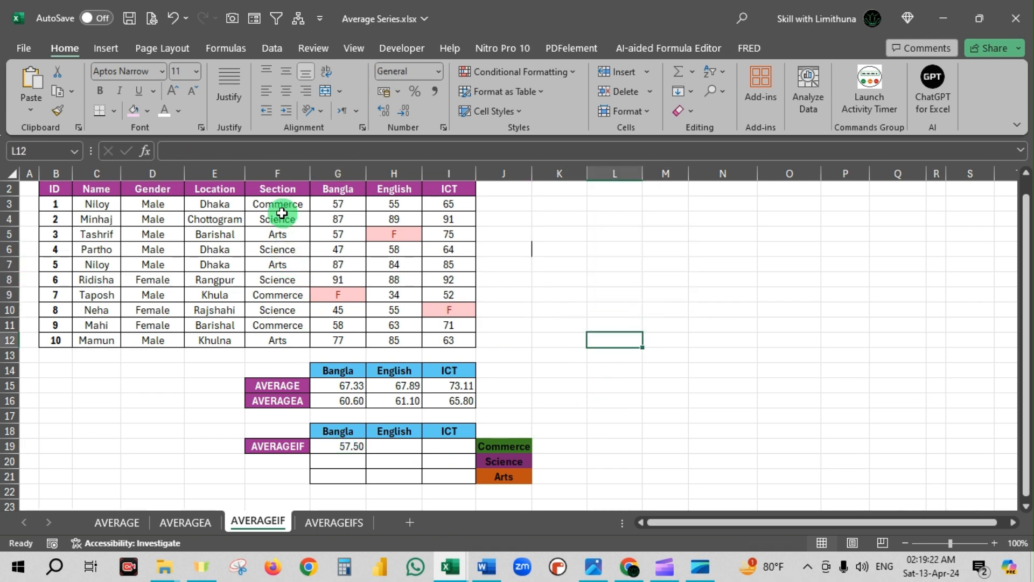
left_click_drag(280, 210, 277, 340)
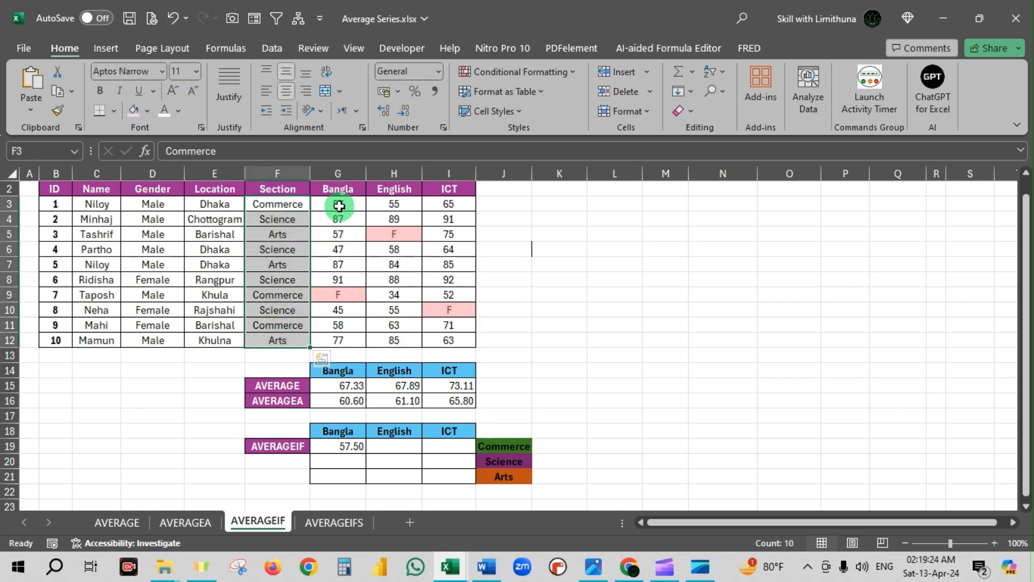
left_click_drag(339, 206, 339, 337)
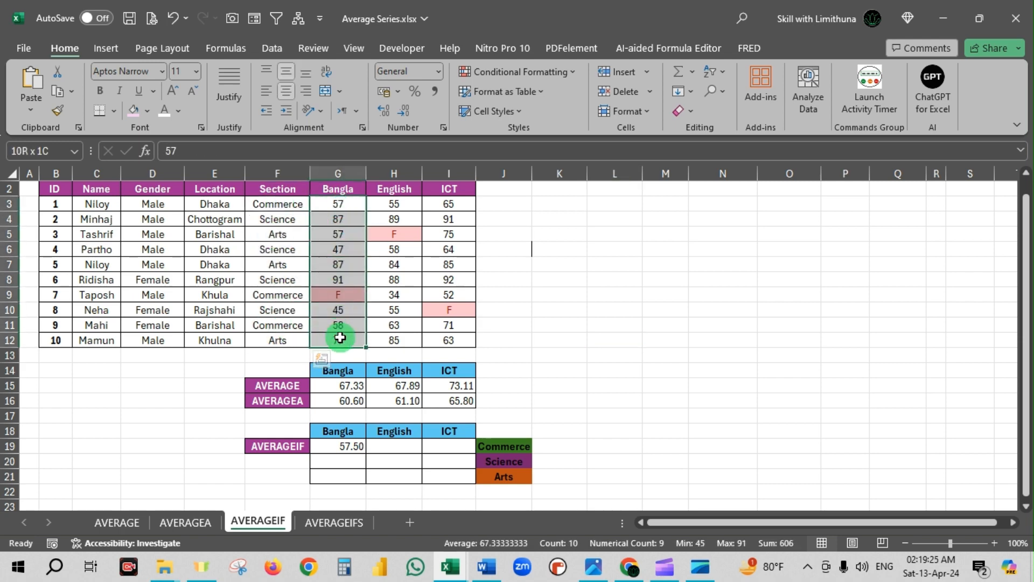
left_click(350, 446)
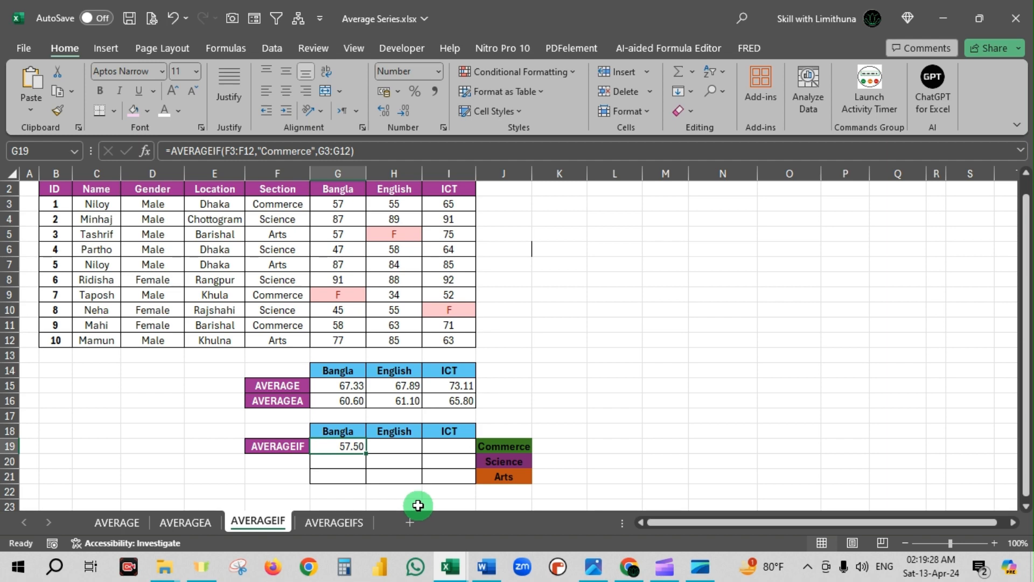
Enter =AVERAGEIF(F3:F12,"Science",G3:G12) in G20 to average the Science section's Bangla marks.
left_click(348, 462)
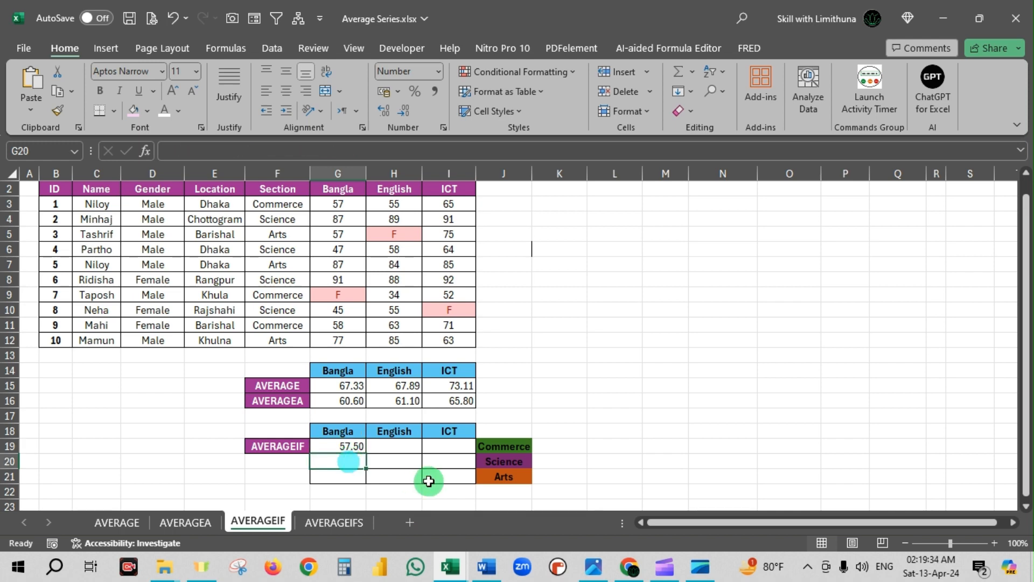
type("=av")
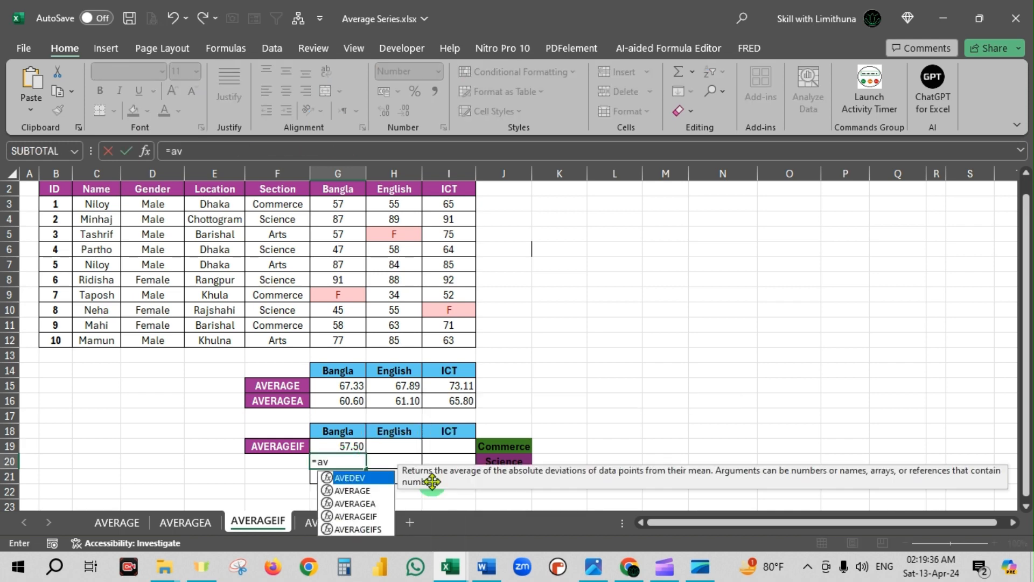
type("erage")
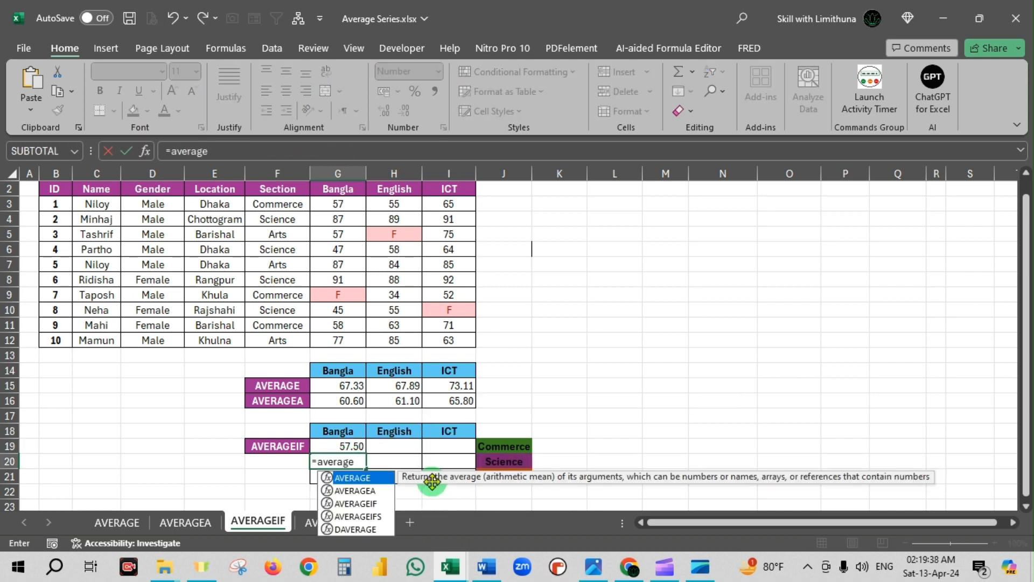
type("if")
key("Tab")
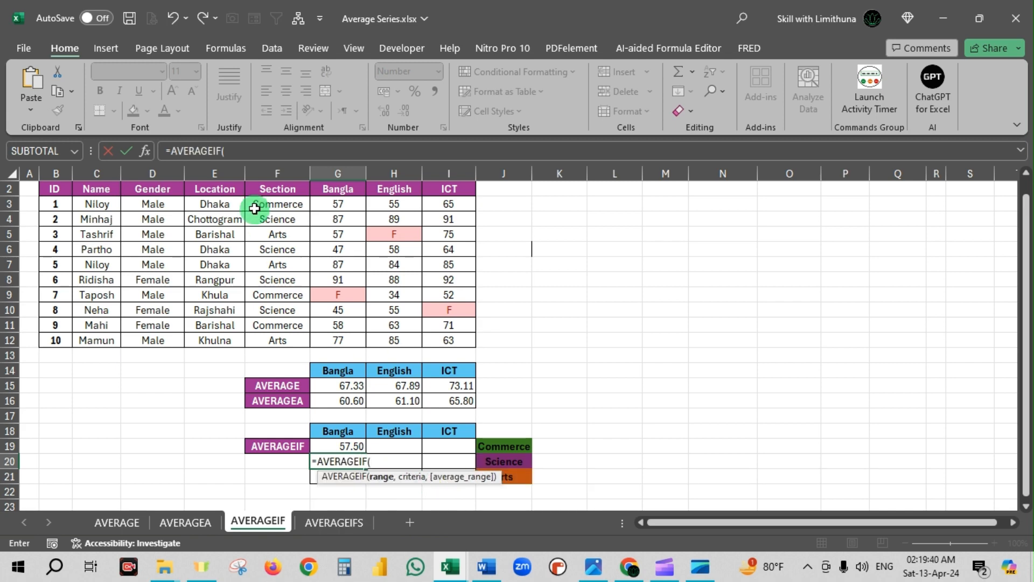
left_click_drag(254, 208, 283, 338)
type(",\"Scie")
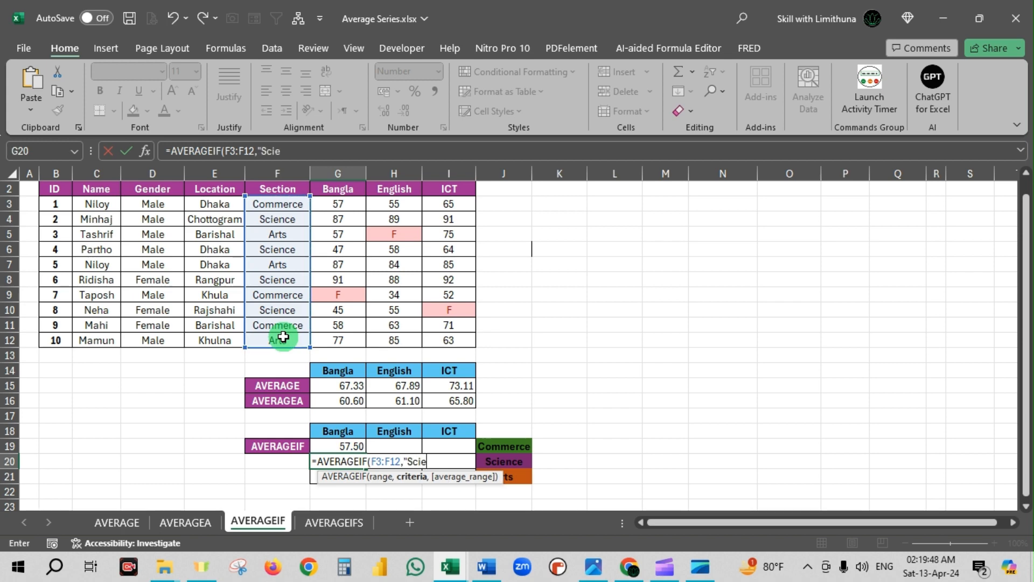
type("nce\",")
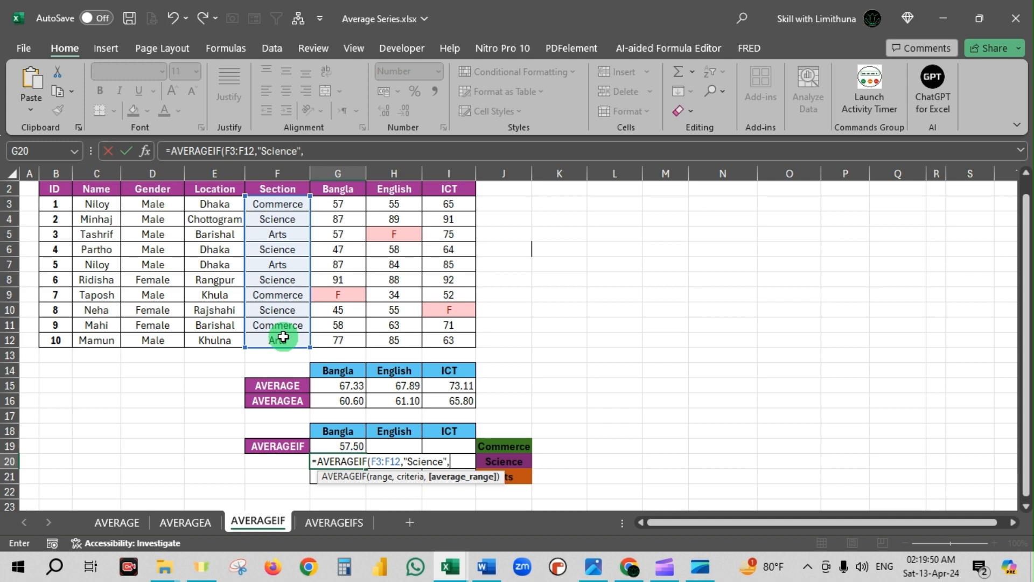
left_click_drag(348, 202, 344, 339)
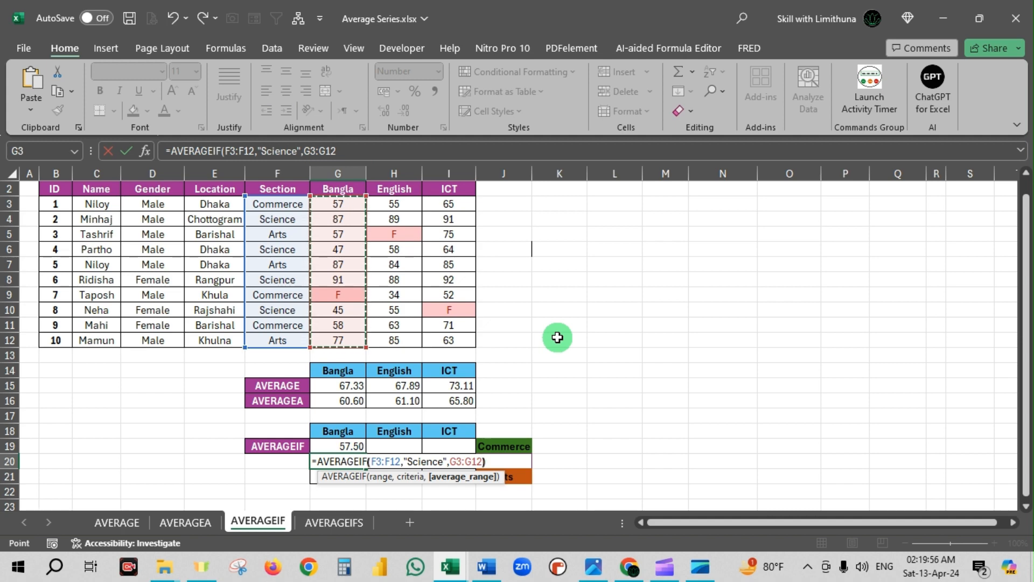
type(")")
key("Return")
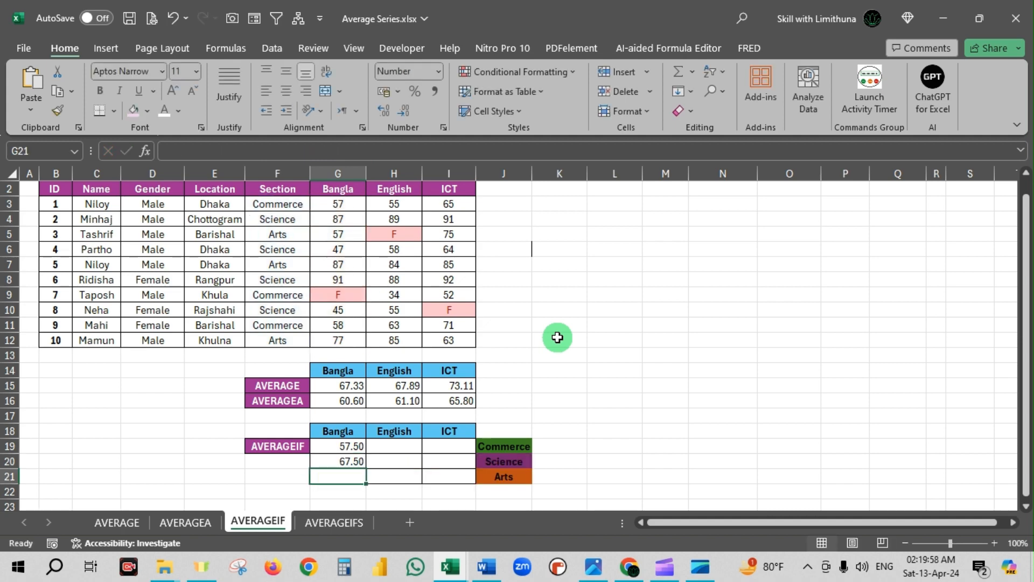
Check the G20 formula by marking the four Science rows and their corresponding Bangla marks on screen.
left_click(360, 462)
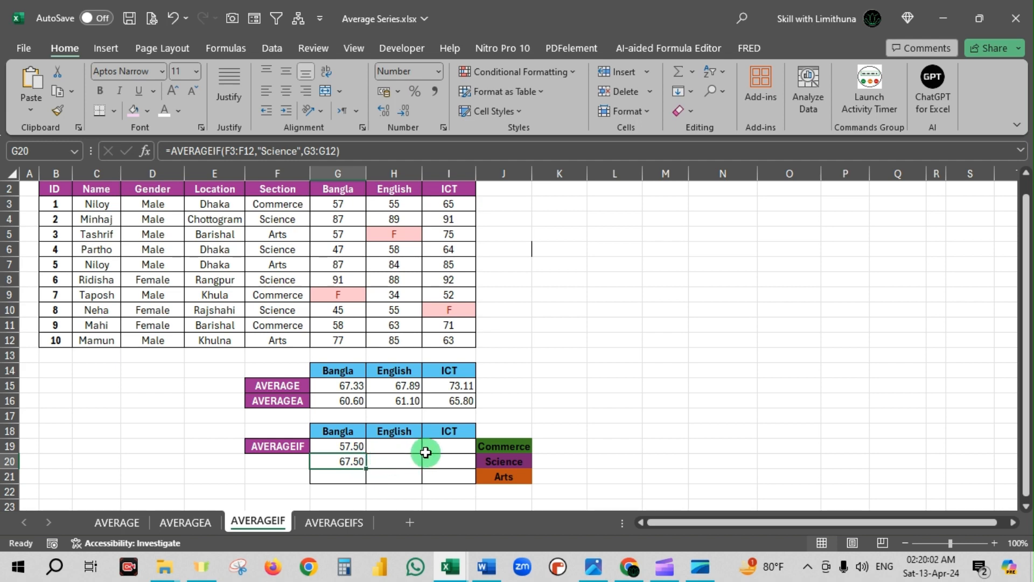
key("ctrl+2")
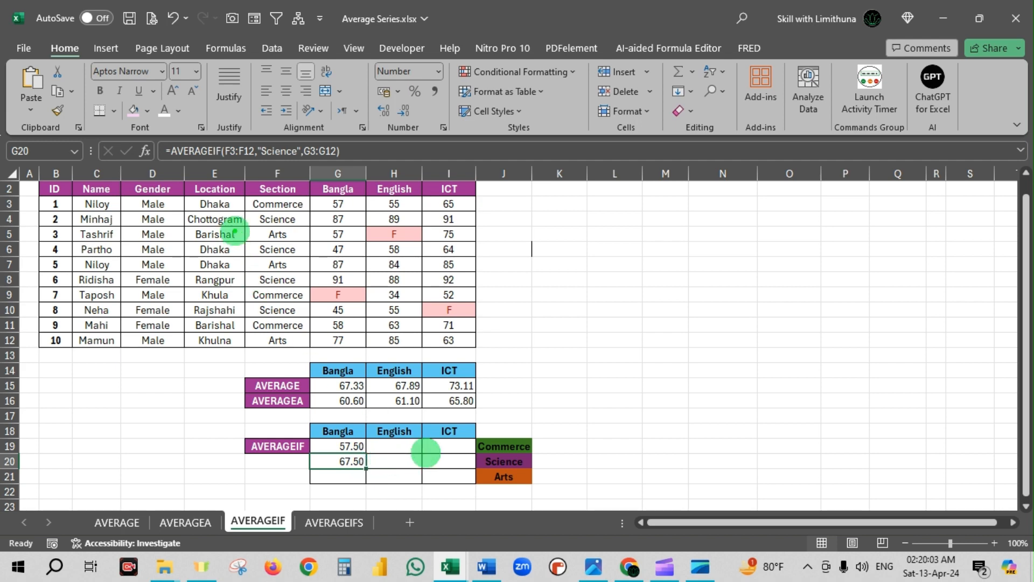
mouse_move(251, 222)
left_mouse_down()
mouse_move(204, 264)
mouse_move(226, 311)
left_mouse_up()
left_click_drag(251, 311, 218, 343)
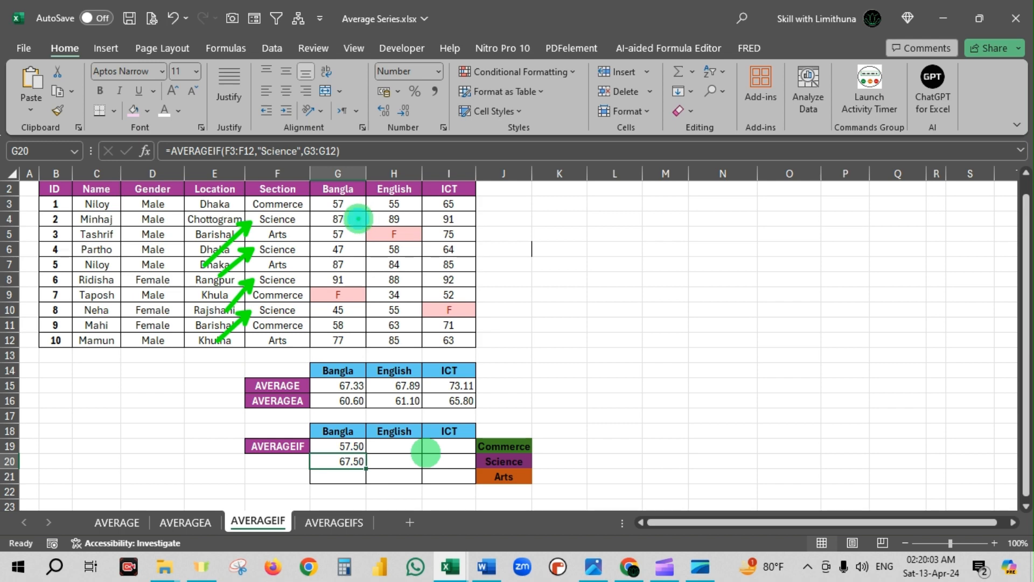
mouse_move(358, 219)
left_mouse_down()
mouse_move(384, 230)
mouse_move(377, 291)
left_mouse_up()
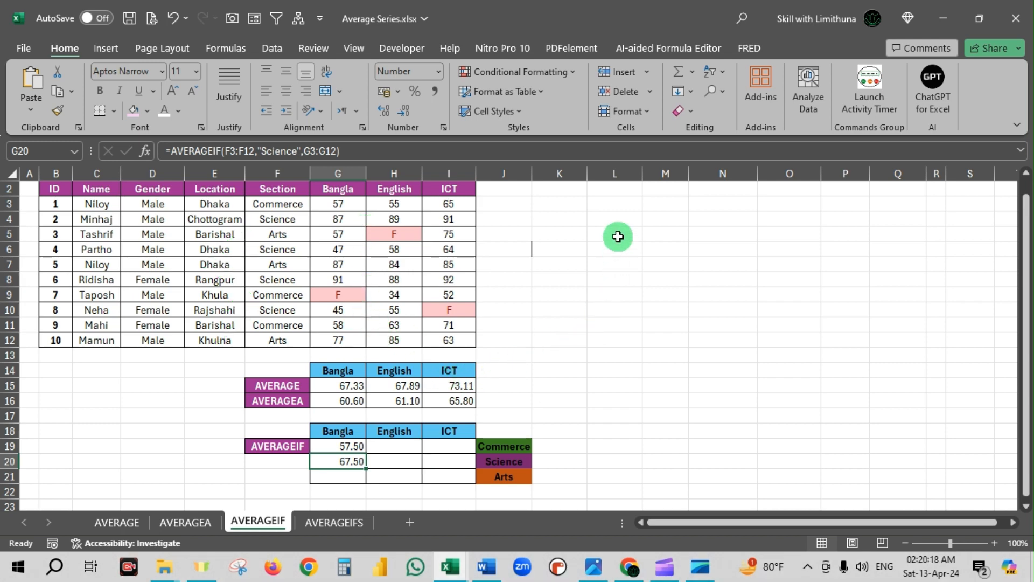
Enter the Science Bangla marks 87, 47, 91 and 45 in cells L5 to L8.
left_click(617, 236)
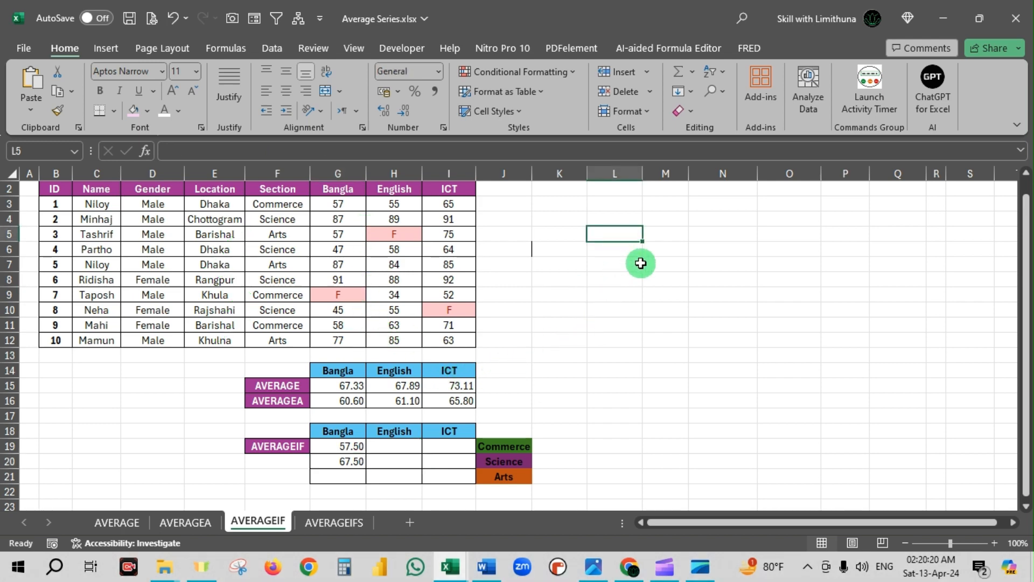
type("87")
key("Return")
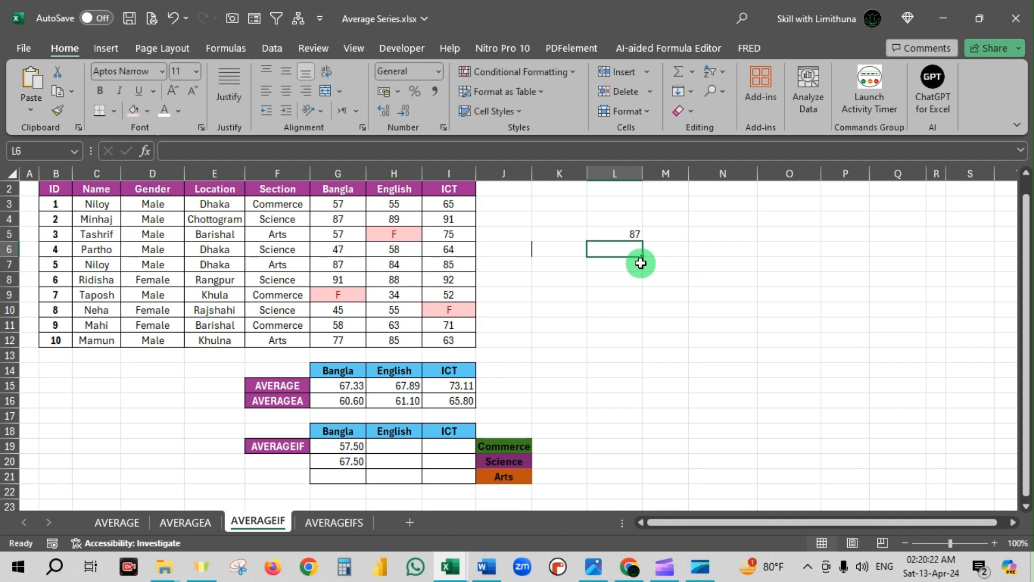
type("47")
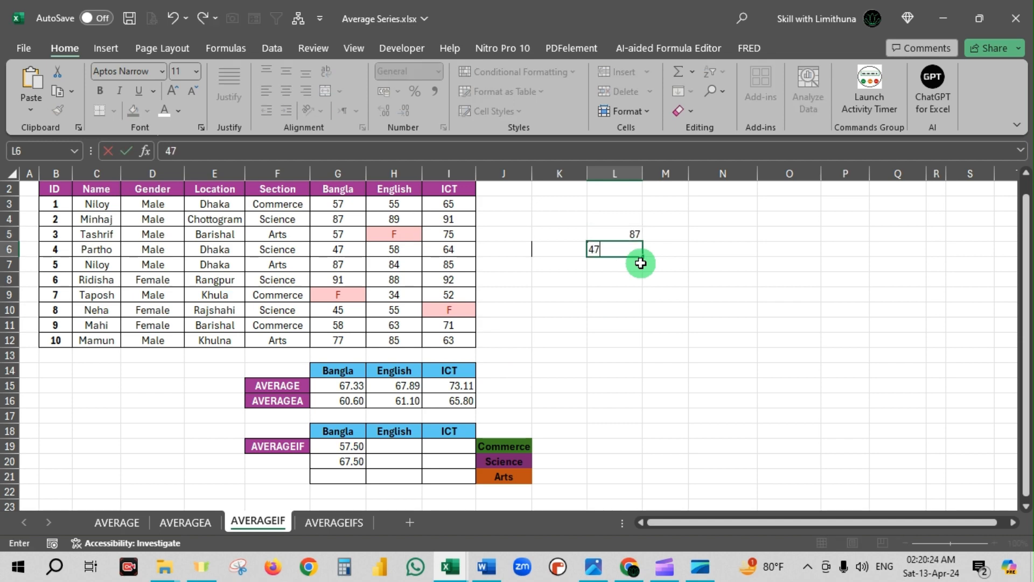
key("Return")
type("9")
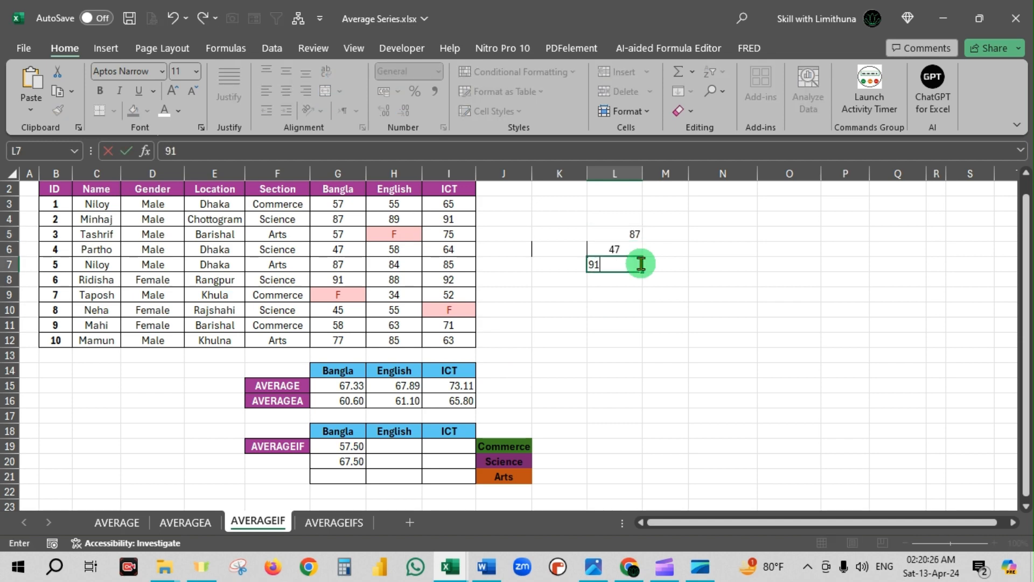
type("1")
key("Return")
type("45")
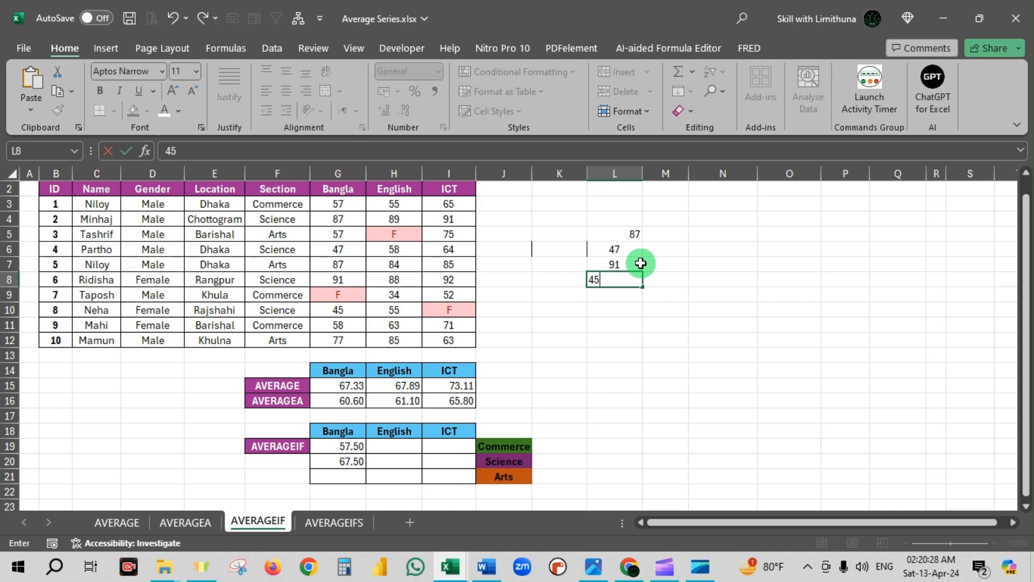
left_click(682, 291)
Check the sum of the Science marks in L5:L8.
left_click(634, 233)
key("Delete")
left_click_drag(634, 233, 631, 282)
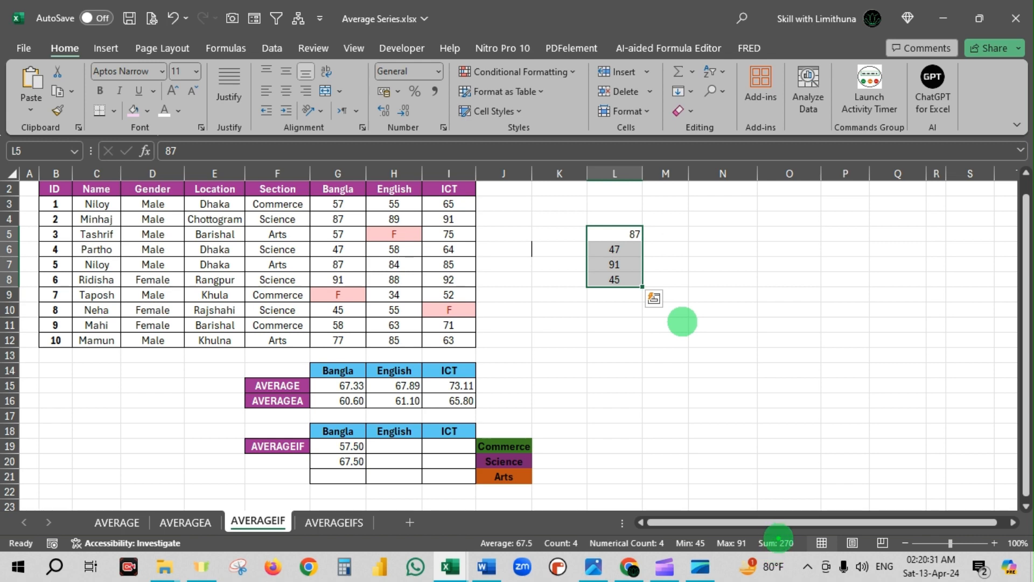
Calculate 270/4 in N9 and compare it with the AVERAGEIF value in G20.
left_click(710, 292)
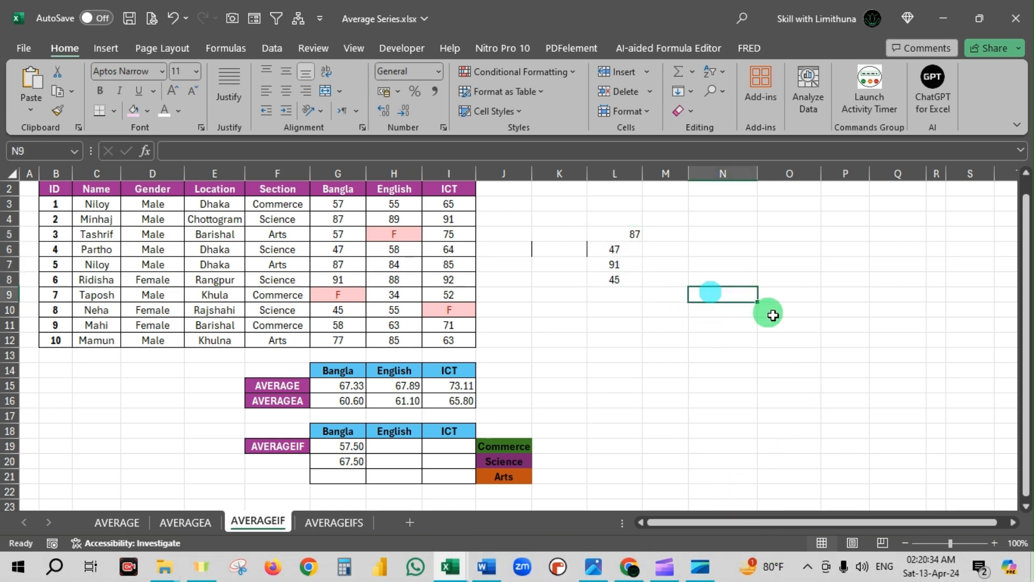
type("+270/")
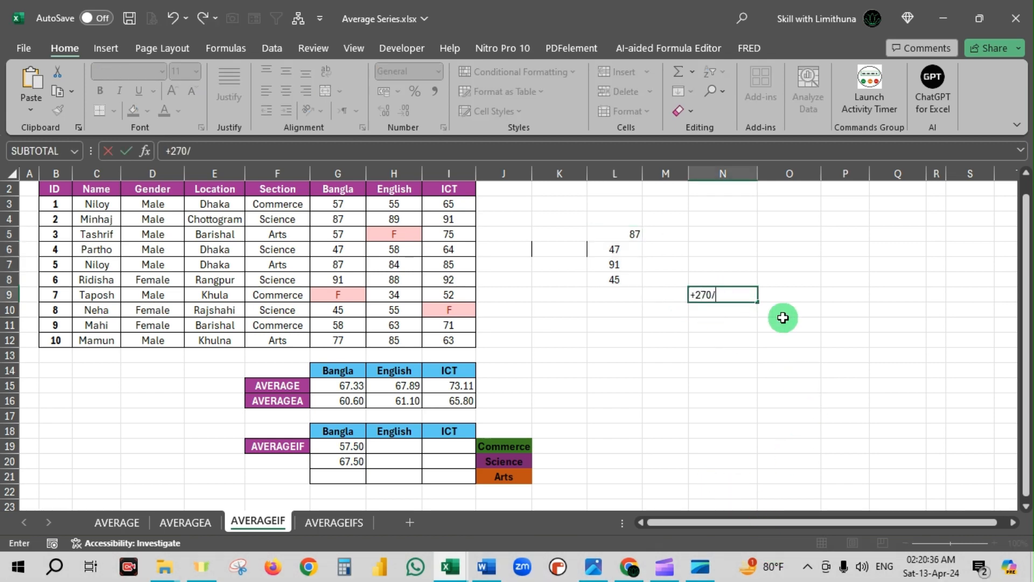
type("4")
key("Return")
left_click(744, 295)
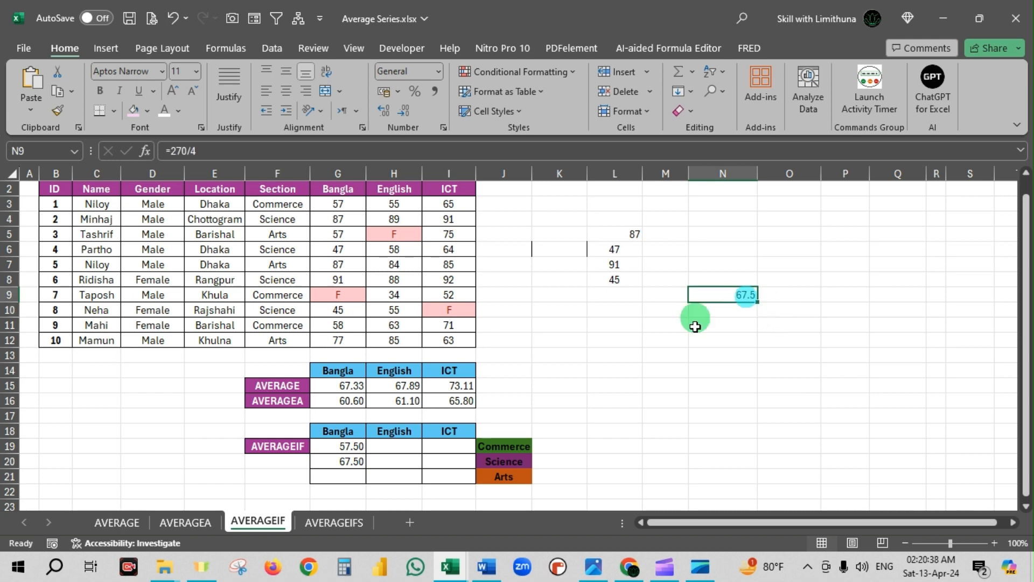
left_click(362, 465)
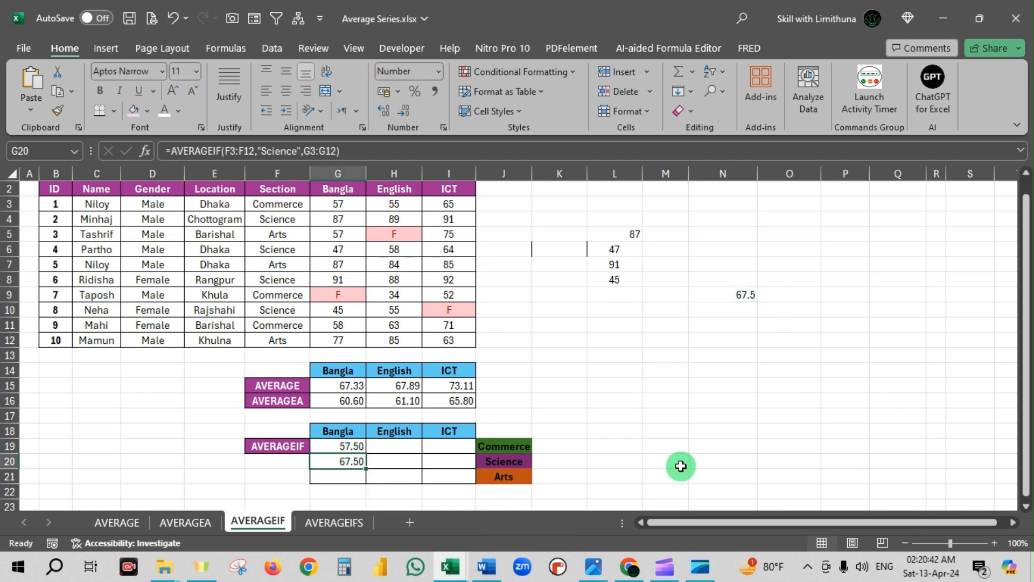
Enter =AVERAGEIF(F3:F12,"Arts",G3:G12) in G21 to average the Arts section's Bangla marks, and select the result cell.
left_click(355, 475)
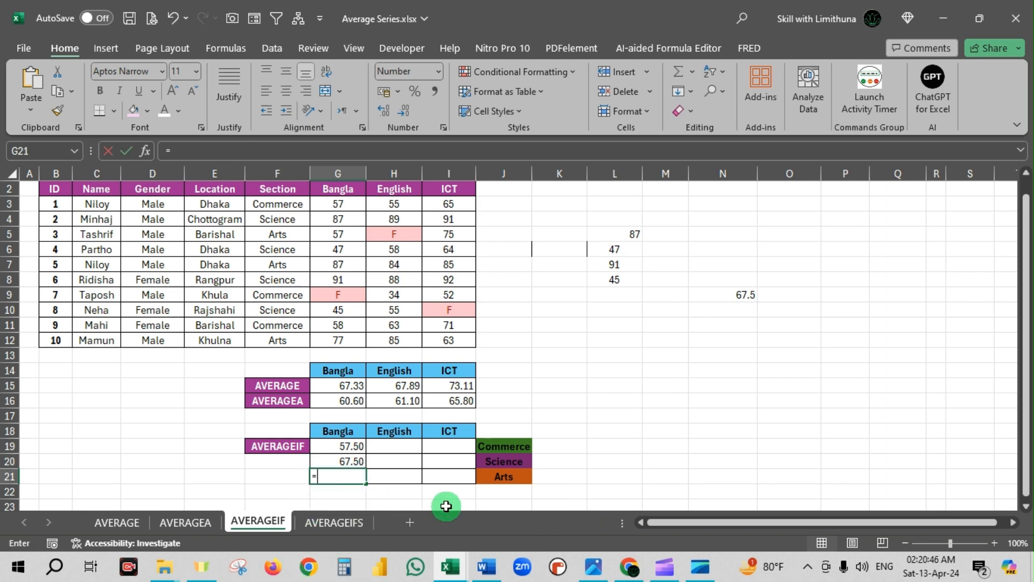
type("=av")
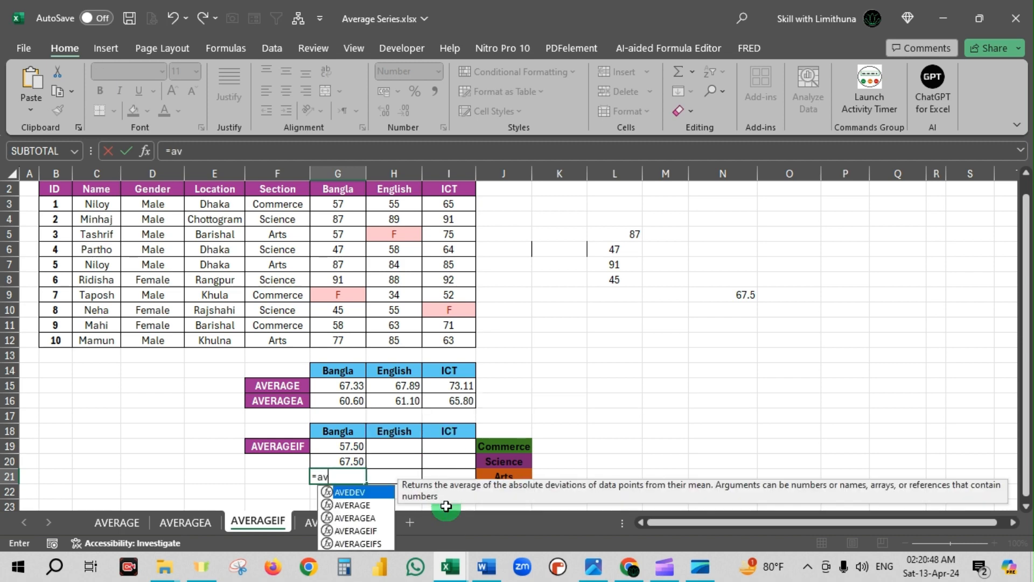
type("erageif")
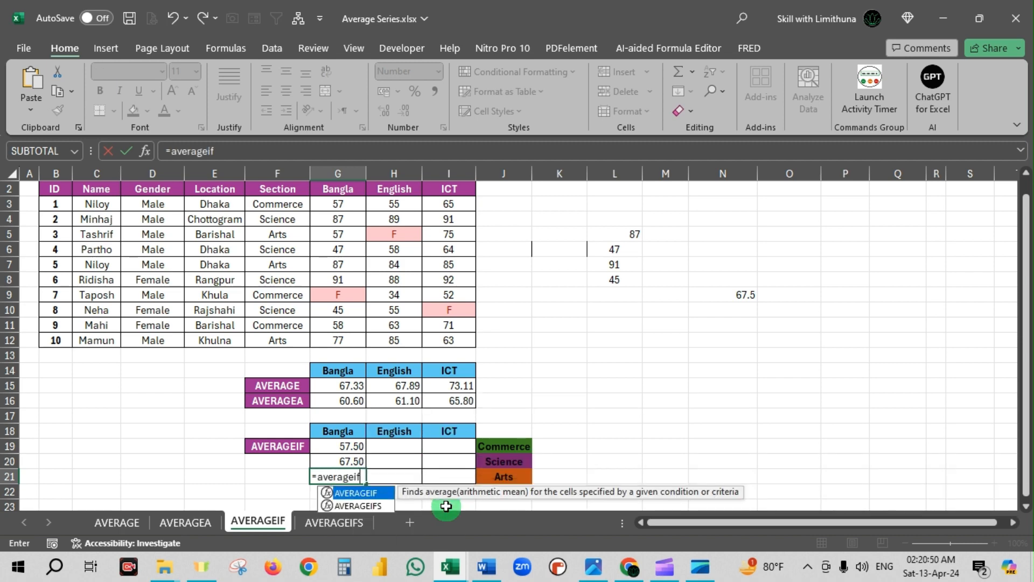
key("Tab")
left_click_drag(292, 205, 280, 340)
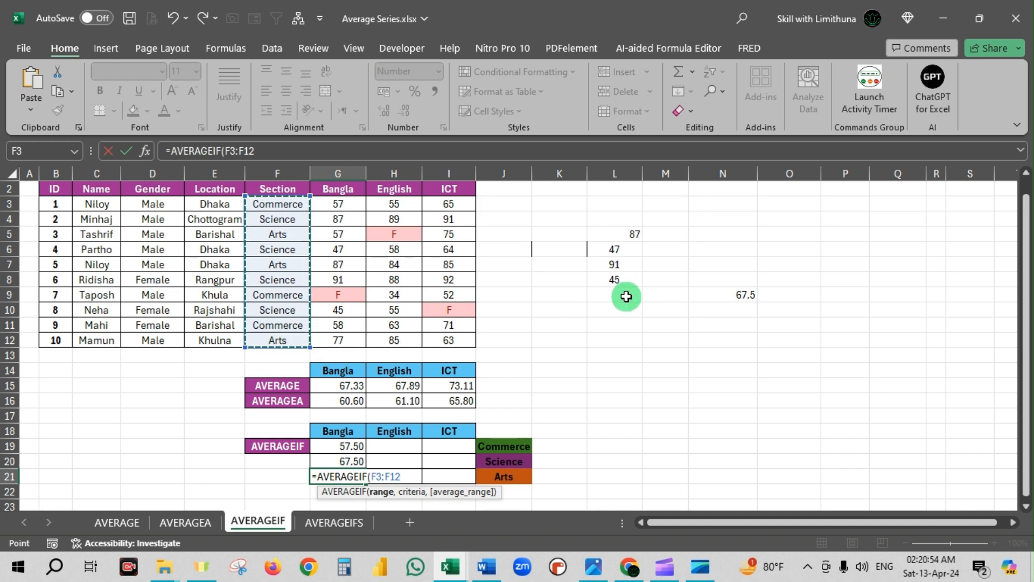
type(",\"Arts")
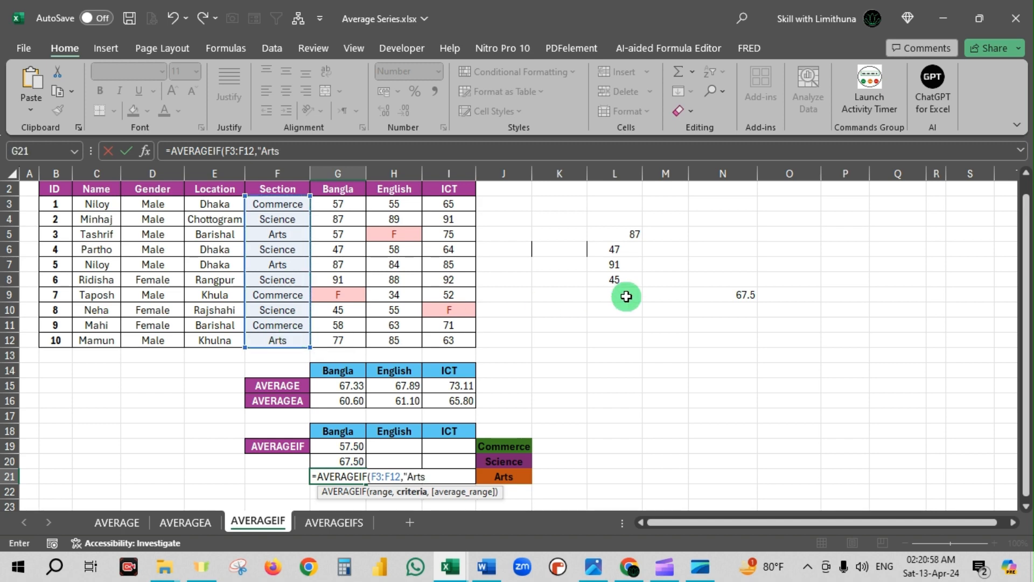
type("\",")
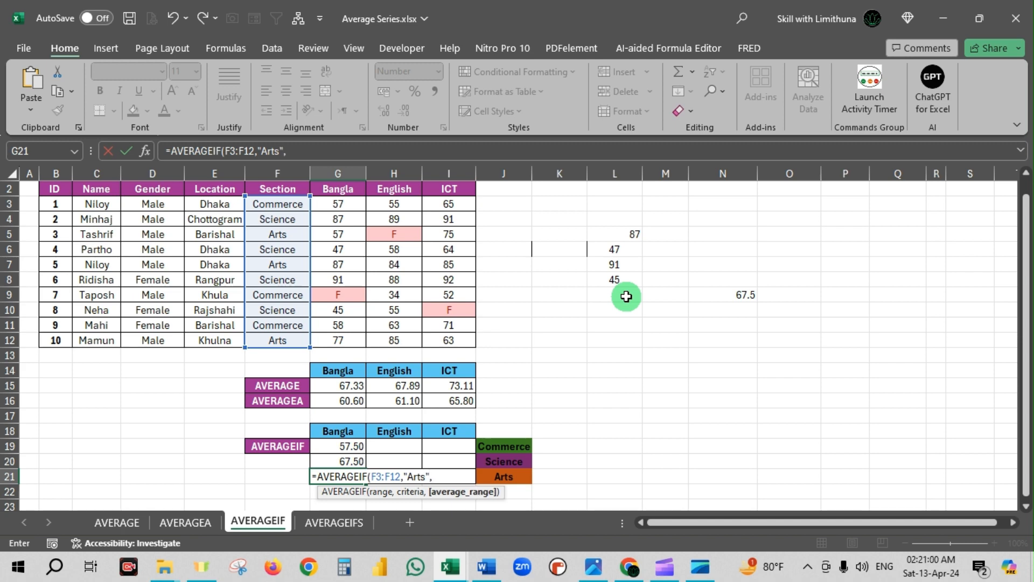
left_click_drag(344, 204, 347, 340)
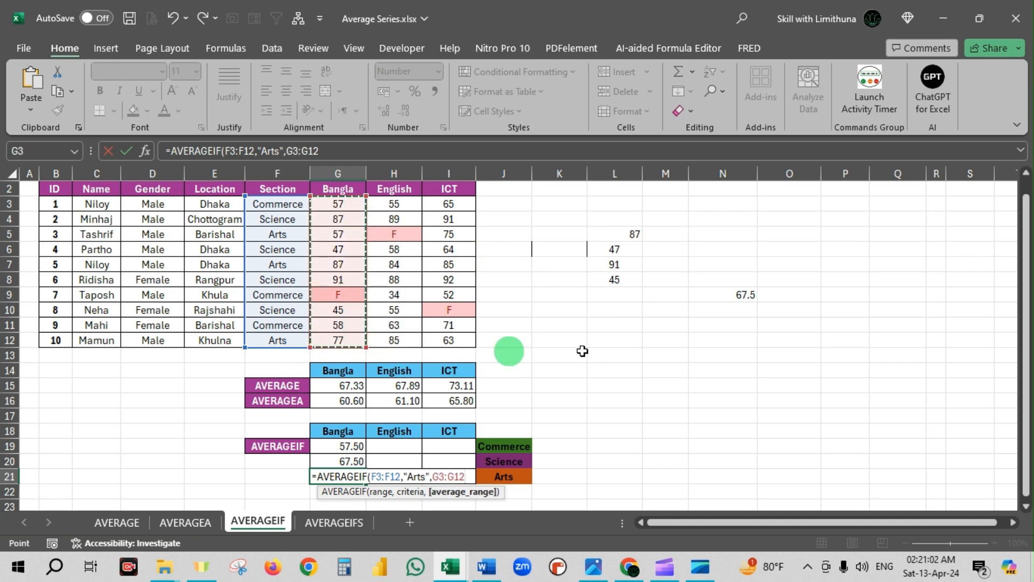
type(")")
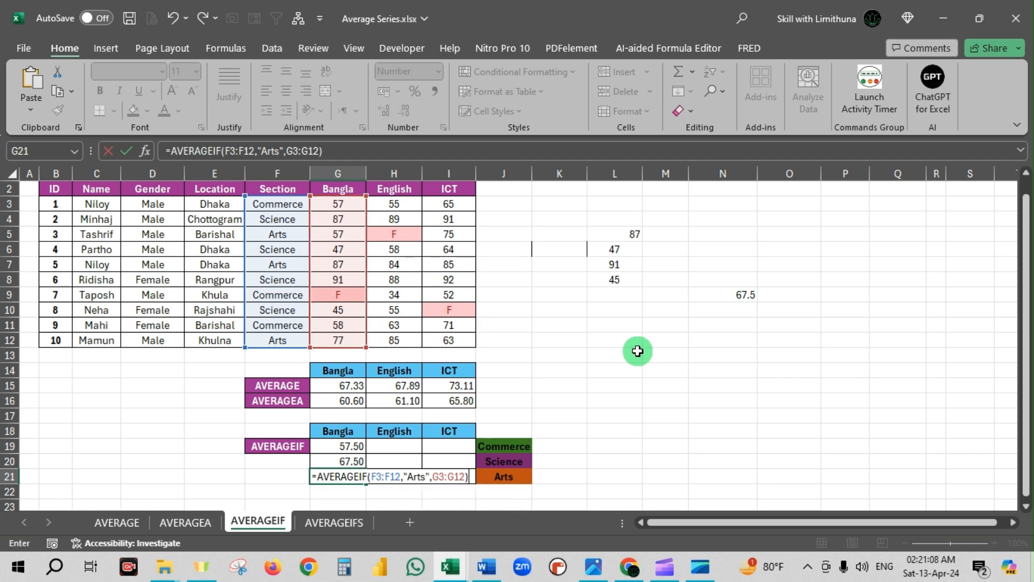
key("Return")
left_click(357, 475)
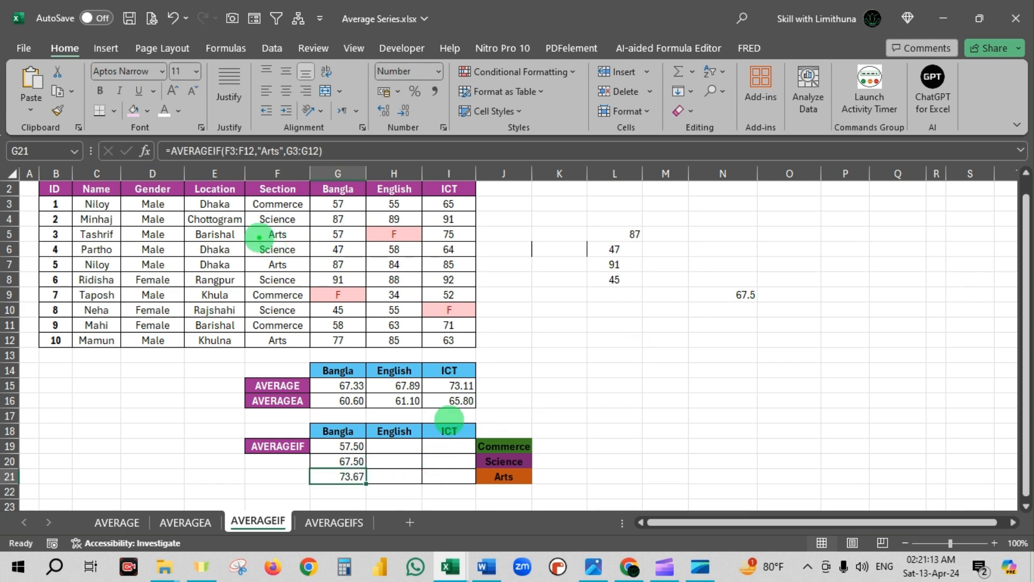
mouse_move(260, 234)
left_mouse_down()
mouse_move(210, 262)
mouse_move(217, 302)
left_mouse_up()
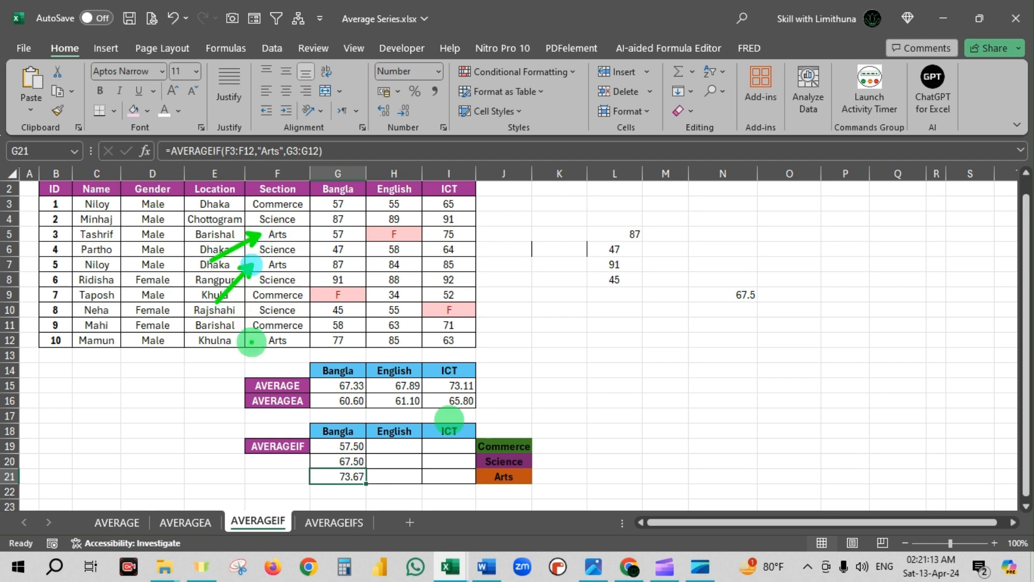
left_click_drag(254, 343, 232, 369)
left_click_drag(351, 236, 414, 248)
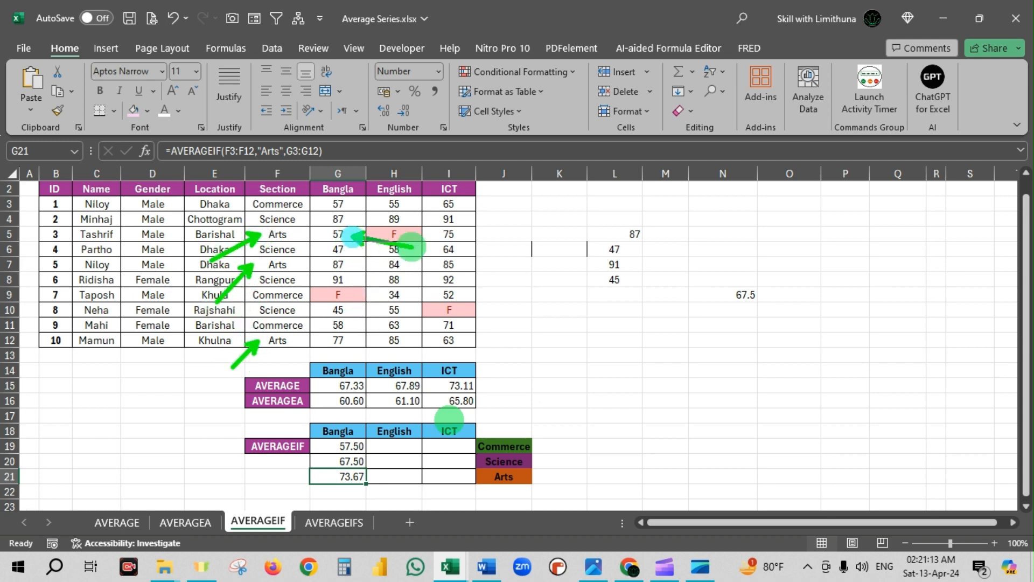
left_click_drag(359, 264, 380, 281)
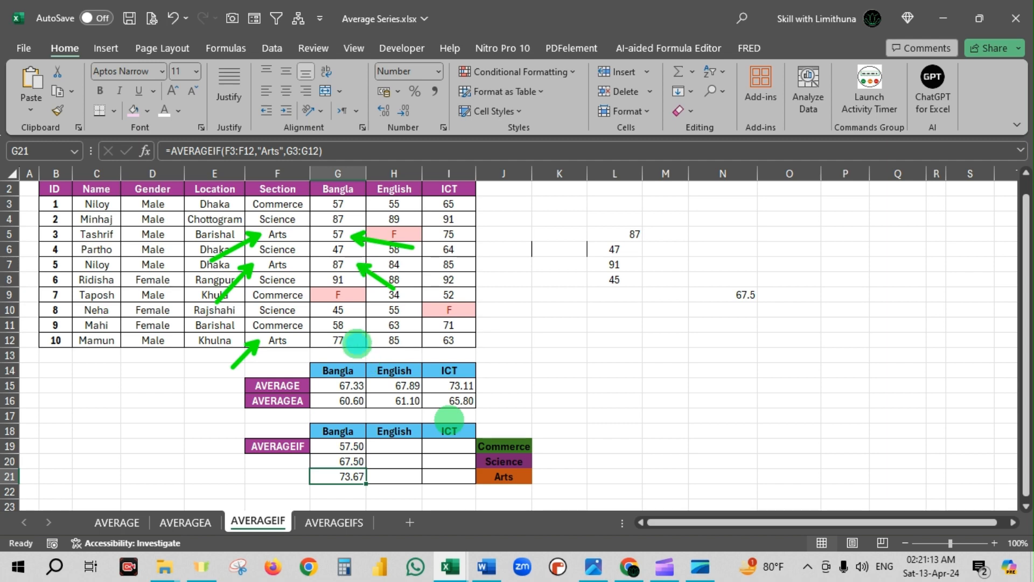
left_click_drag(355, 342, 383, 358)
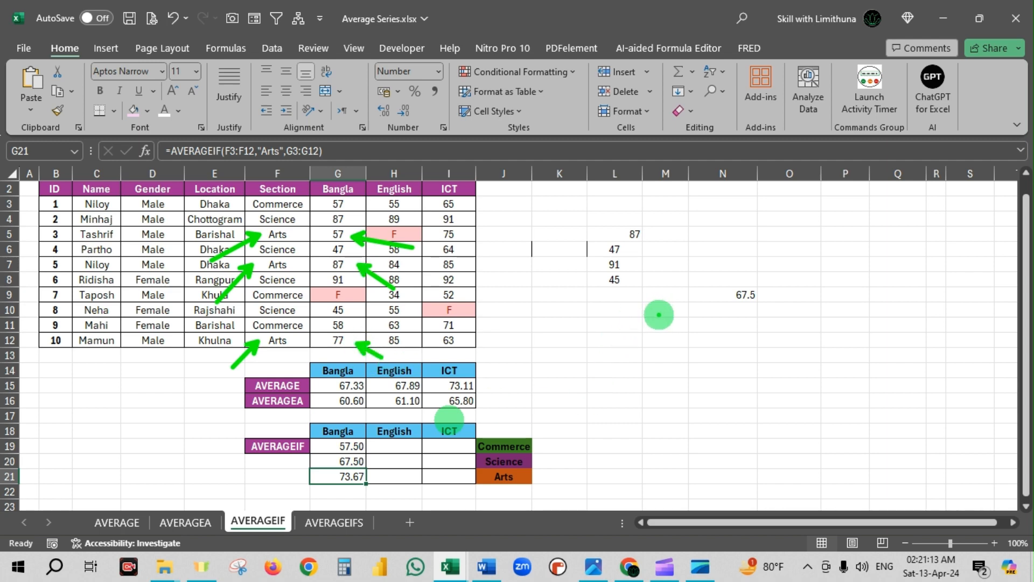
Enter the Arts Bangla marks 57, 87 and 77 in cells M10 to M12 and check their sum.
left_click(659, 312)
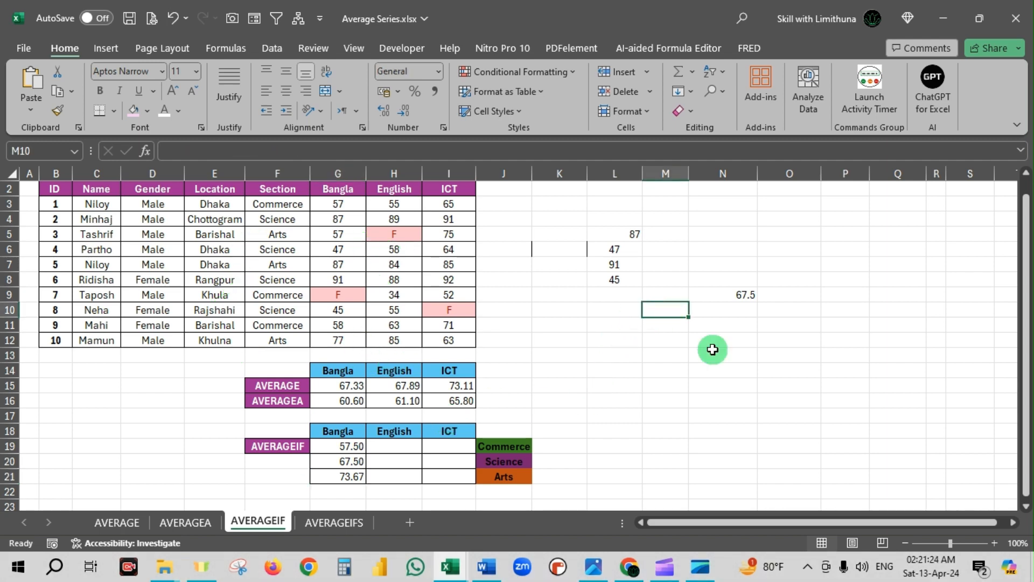
type("57")
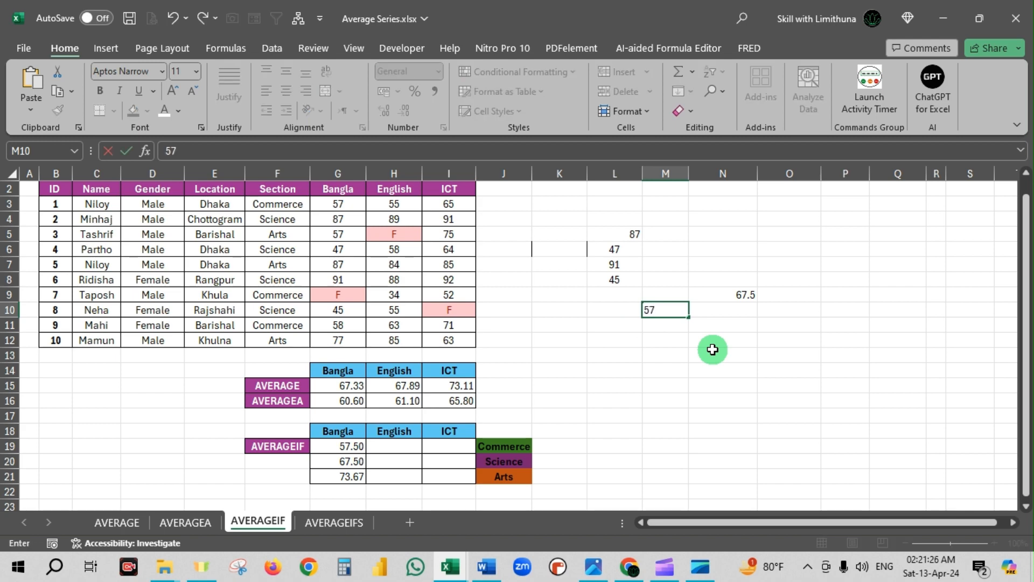
key("Return")
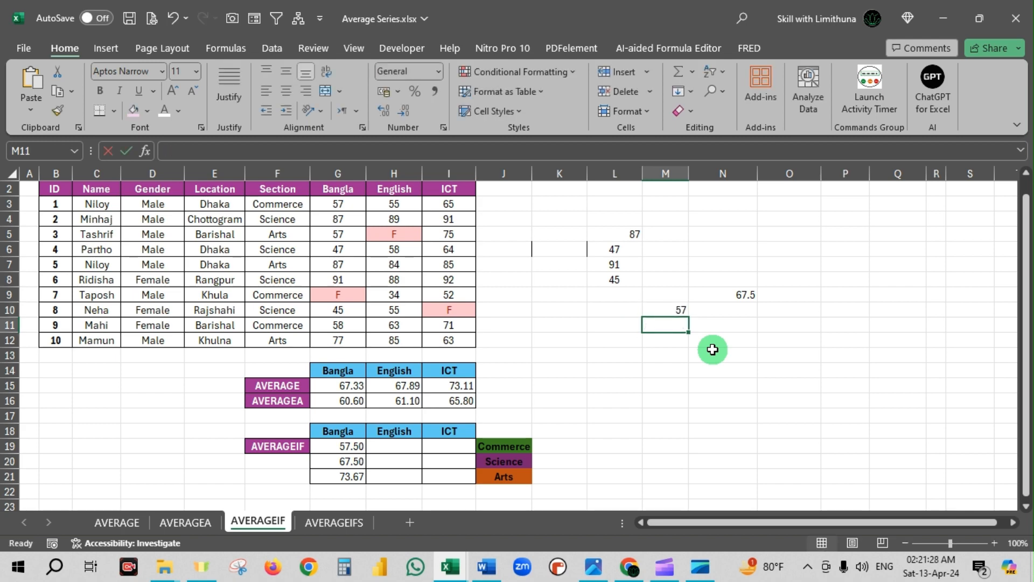
type("87")
key("Return")
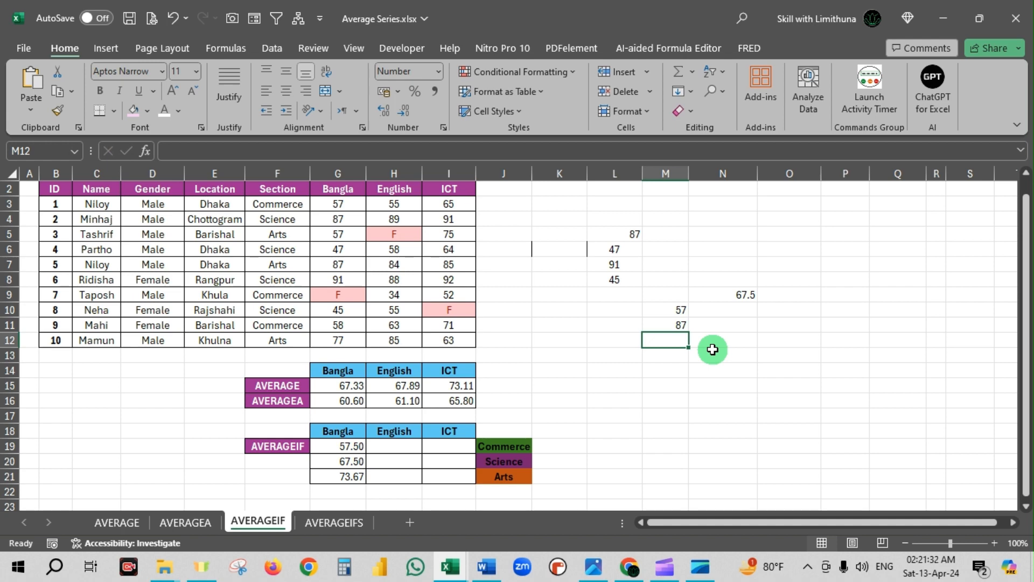
type("77")
key("Return")
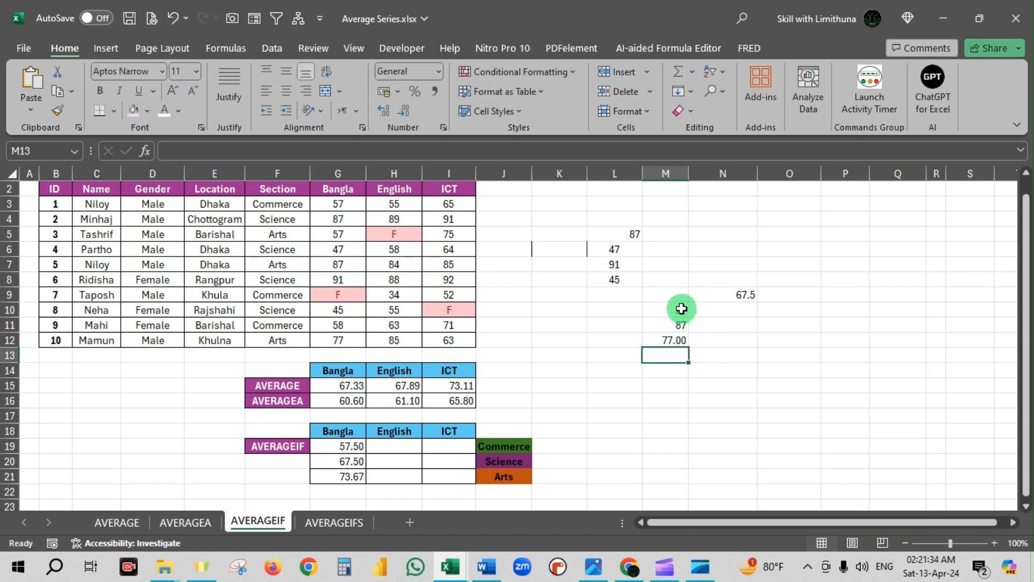
left_click_drag(681, 308, 683, 340)
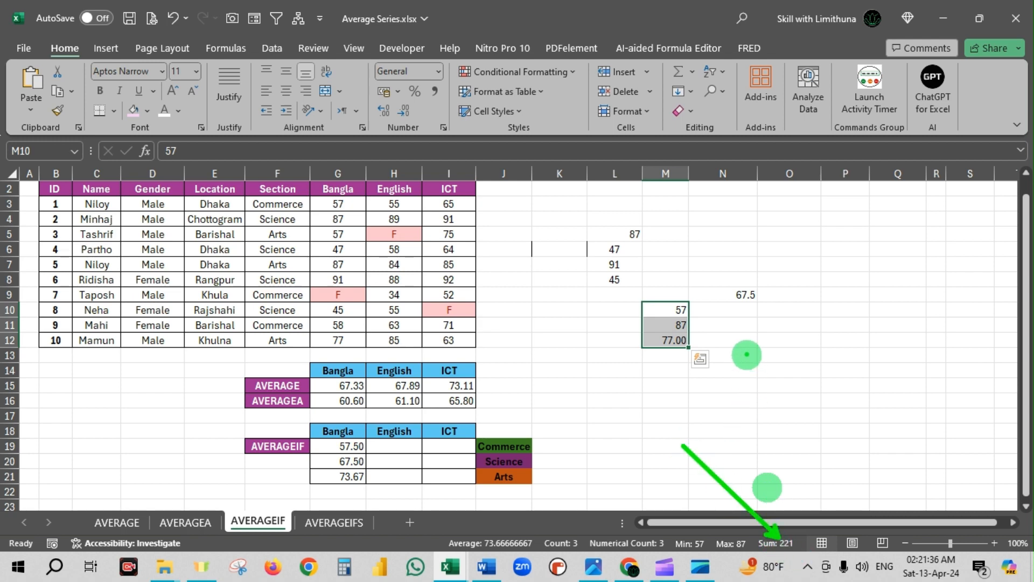
Calculate 221/3 in N13, formatted to two decimals, and compare it with the AVERAGEIF value in G21.
left_click(746, 356)
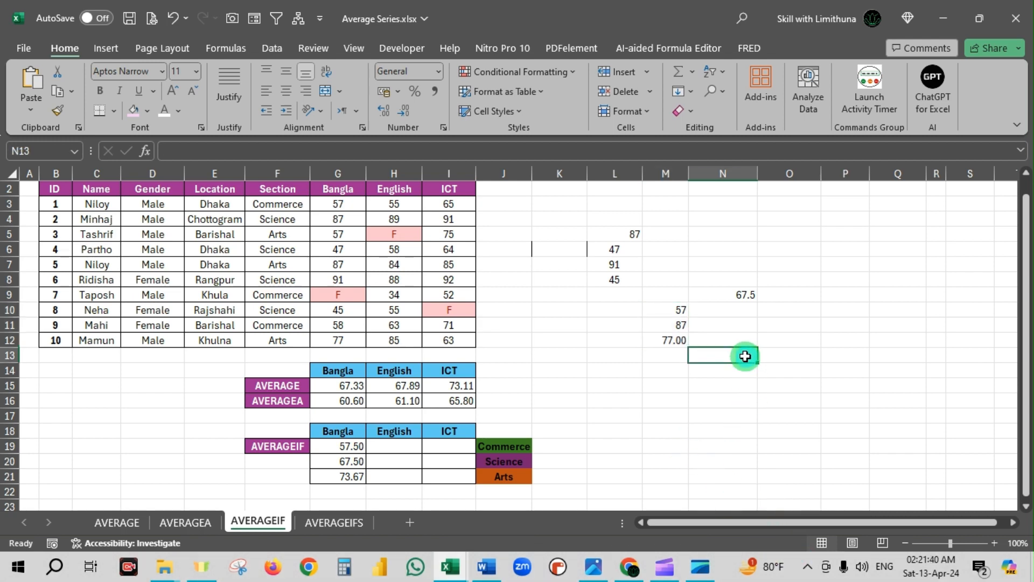
type("+221/3")
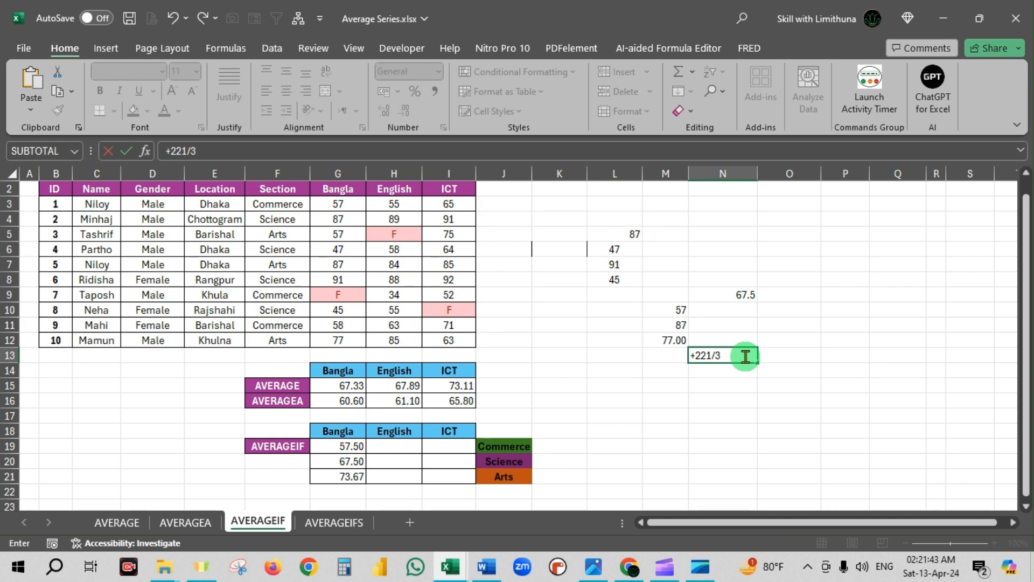
key("Return")
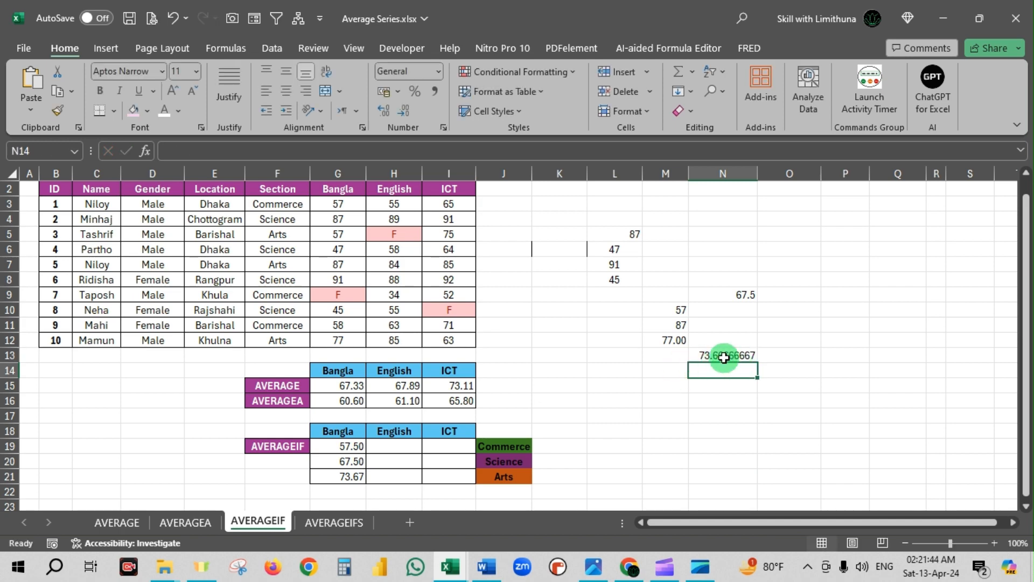
left_click(724, 356)
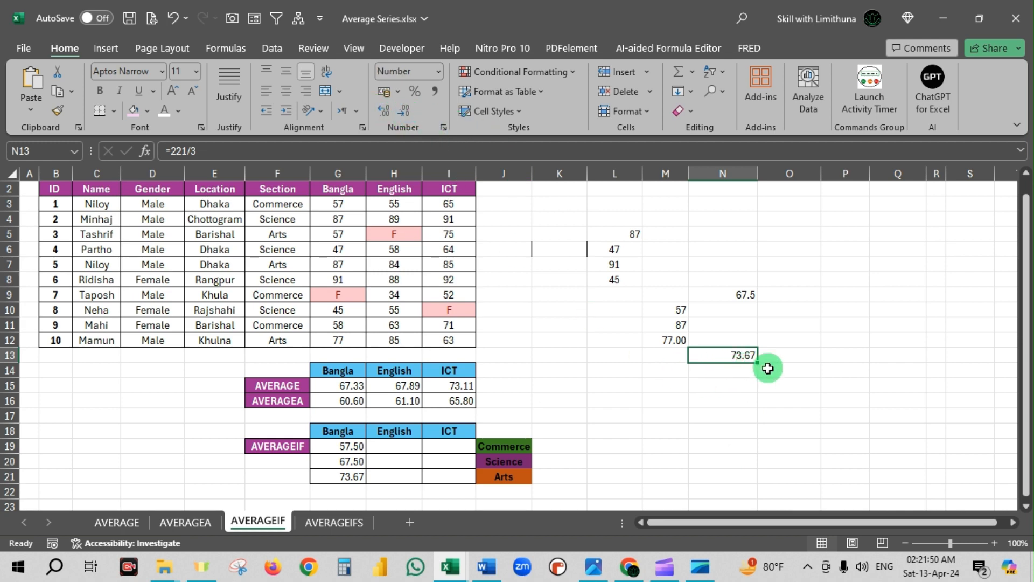
left_click(353, 473)
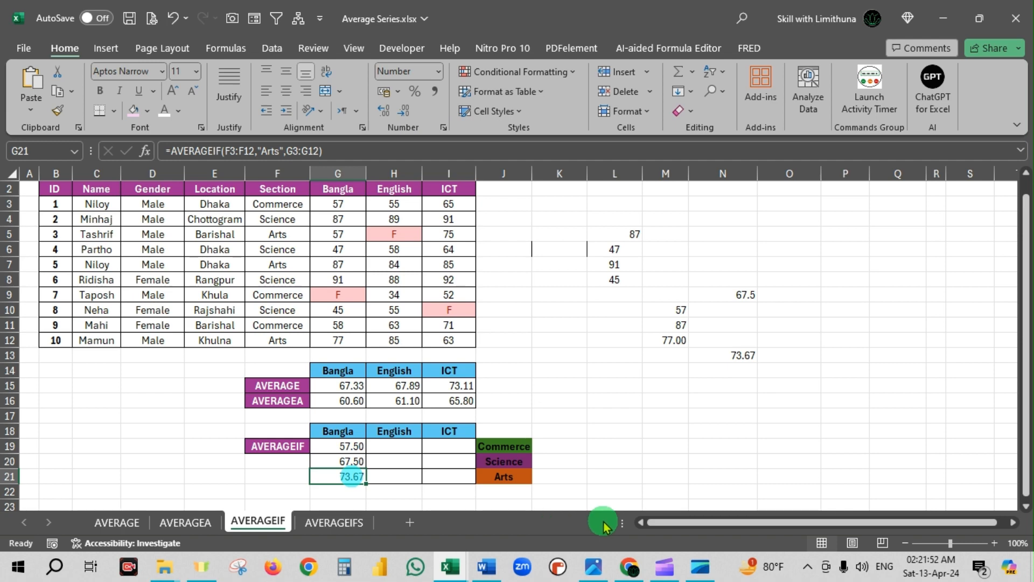
Clear the manual check values from the range L5:O16.
mouse_move(604, 231)
left_mouse_down()
mouse_move(757, 350)
mouse_move(775, 396)
left_mouse_up()
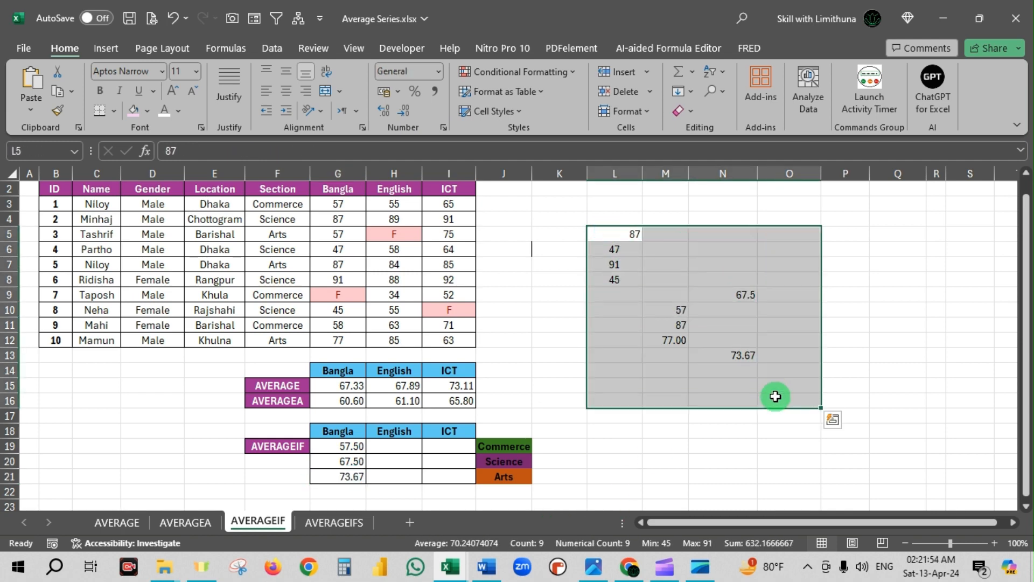
key("Delete")
left_click(775, 397)
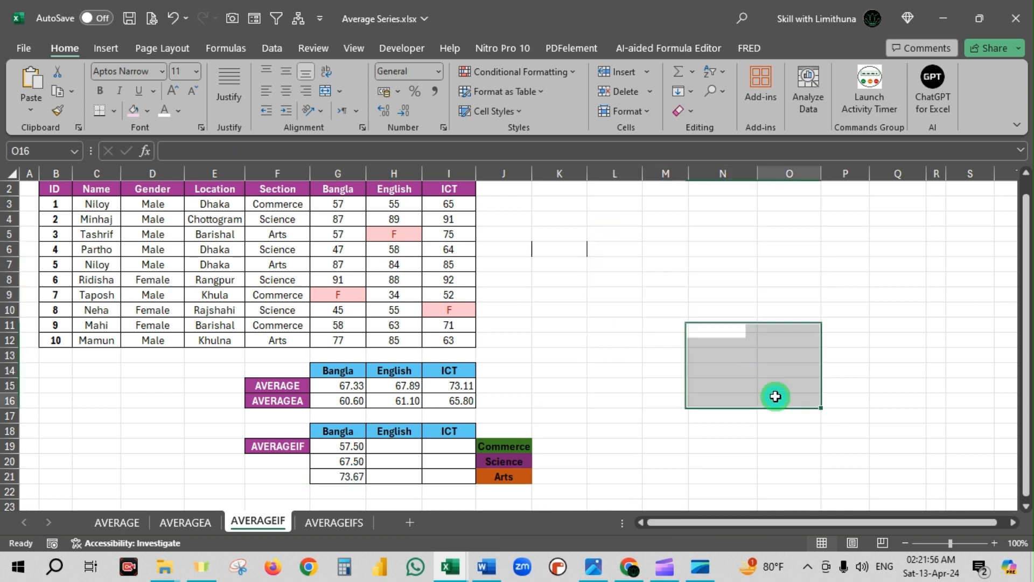
left_click(403, 449)
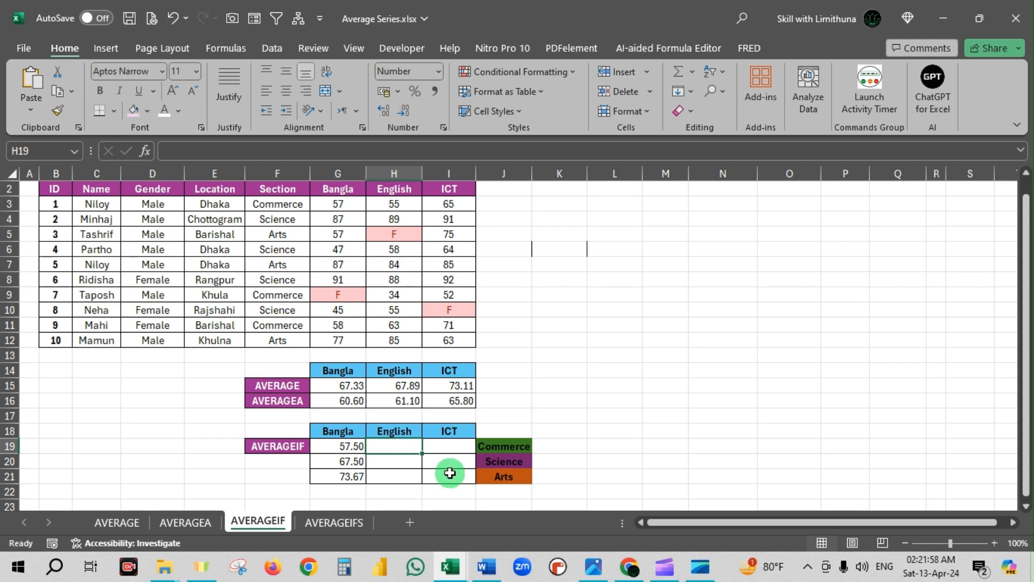
left_click(451, 443)
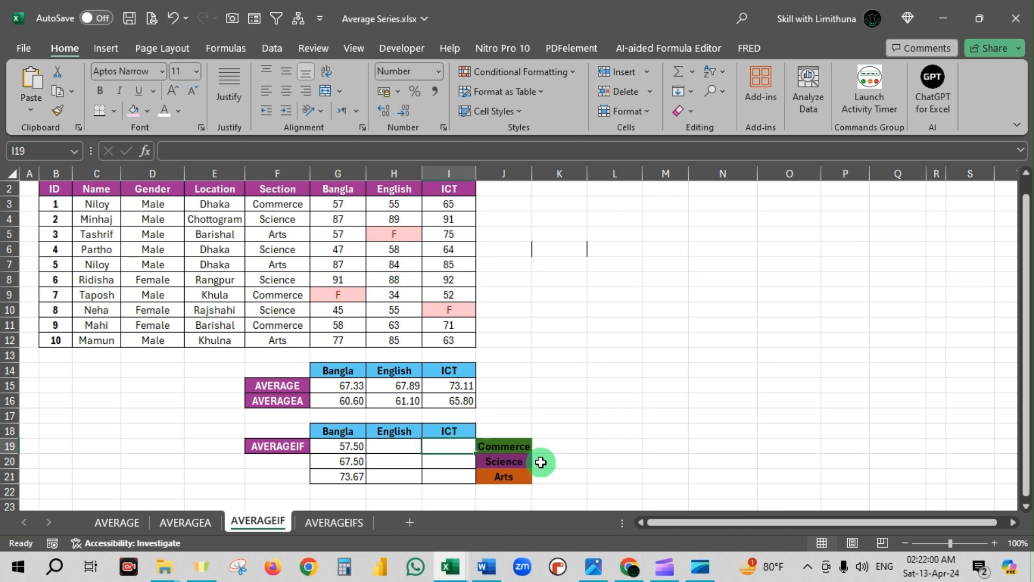
Clear the three AVERAGEIF formulas for Bangla in G19:G21.
left_click(353, 448)
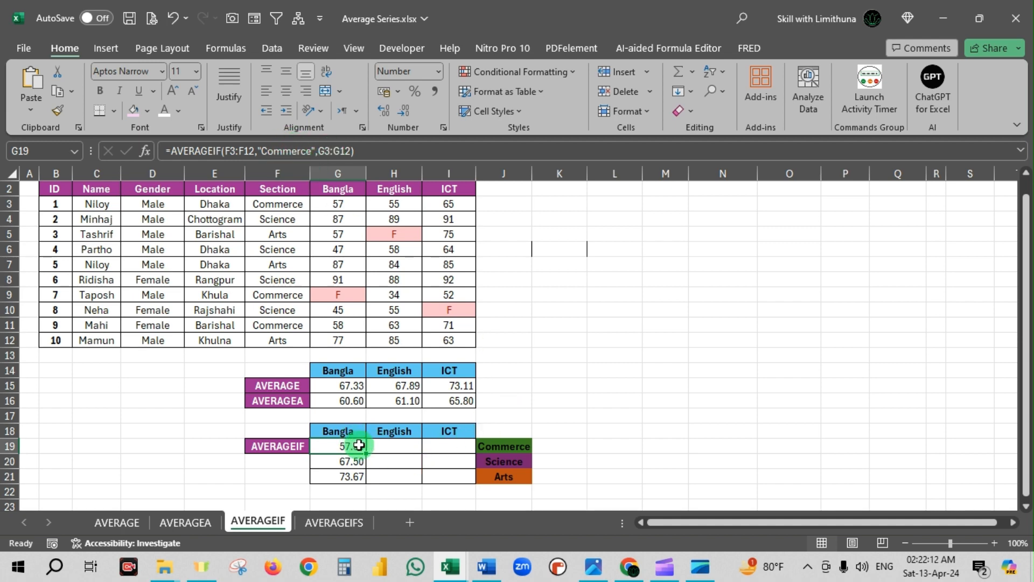
left_click_drag(359, 445, 358, 475)
key("Delete")
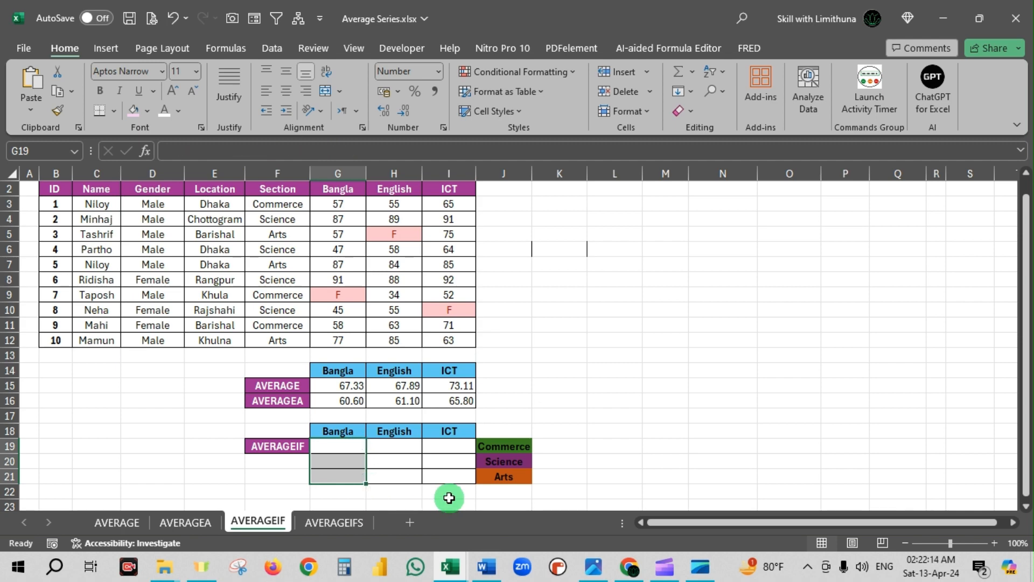
left_click(591, 372)
Enter =AVERAGEIF(F3:F12,J19,G3:G12) in G19 to average the Commerce section's Bangla marks with a cell-reference criterion.
left_click(335, 447)
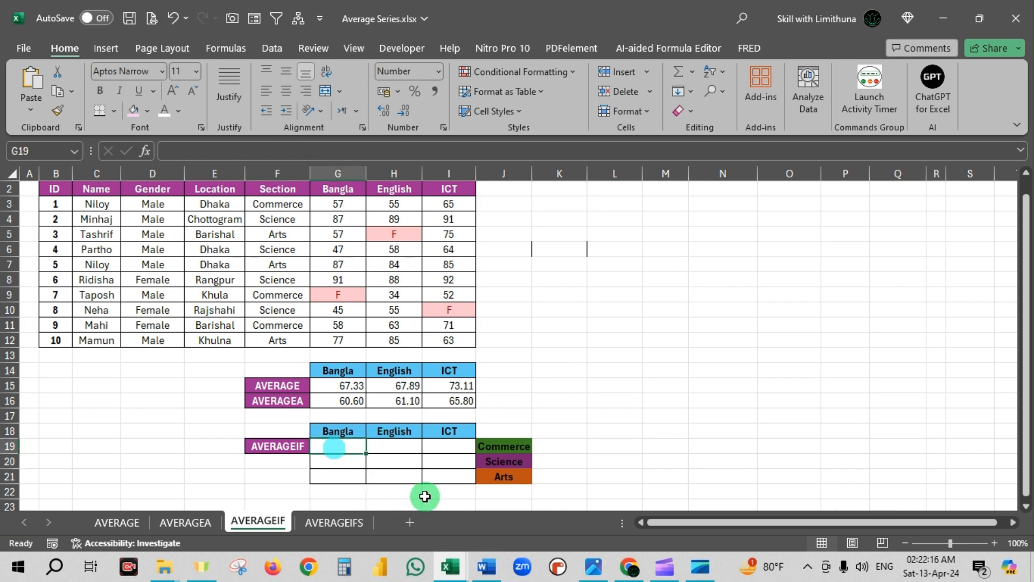
type("=")
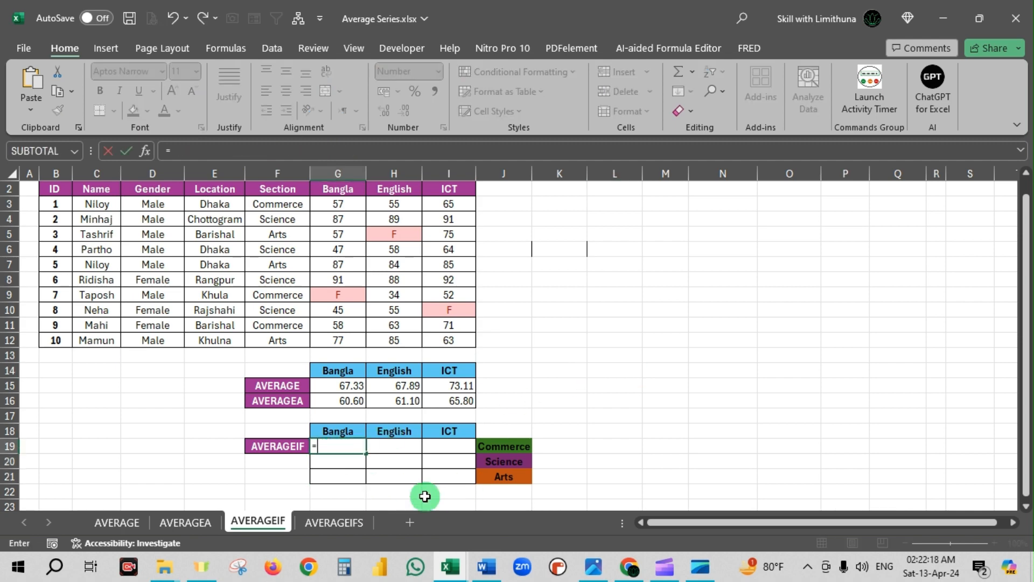
type("average")
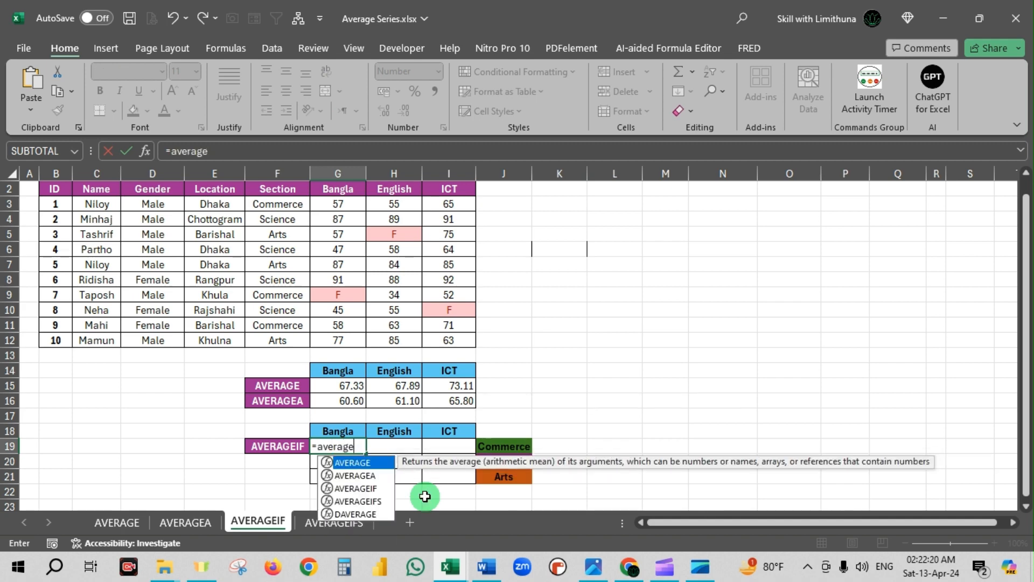
type("if")
key("Tab")
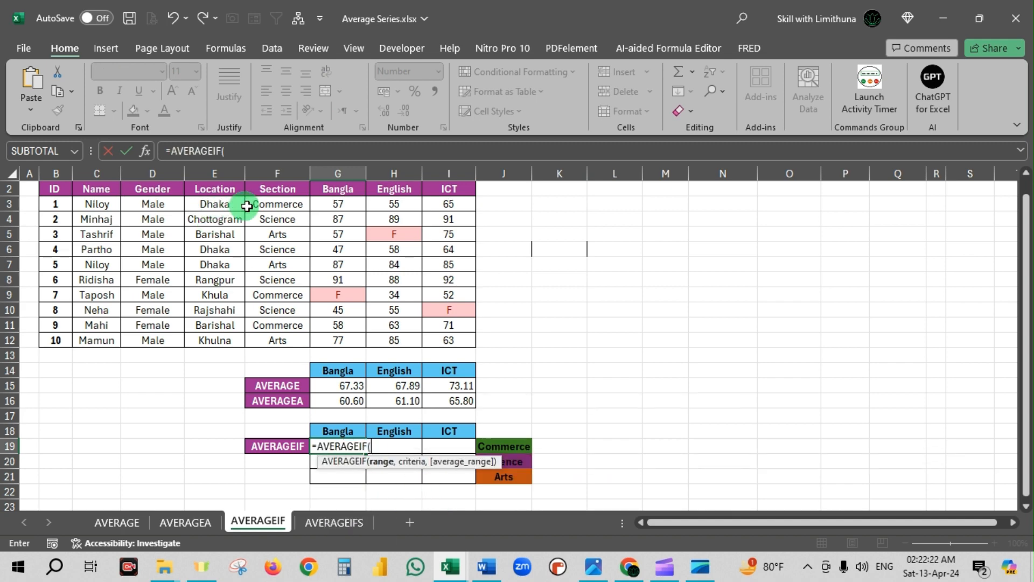
left_click_drag(266, 203, 266, 337)
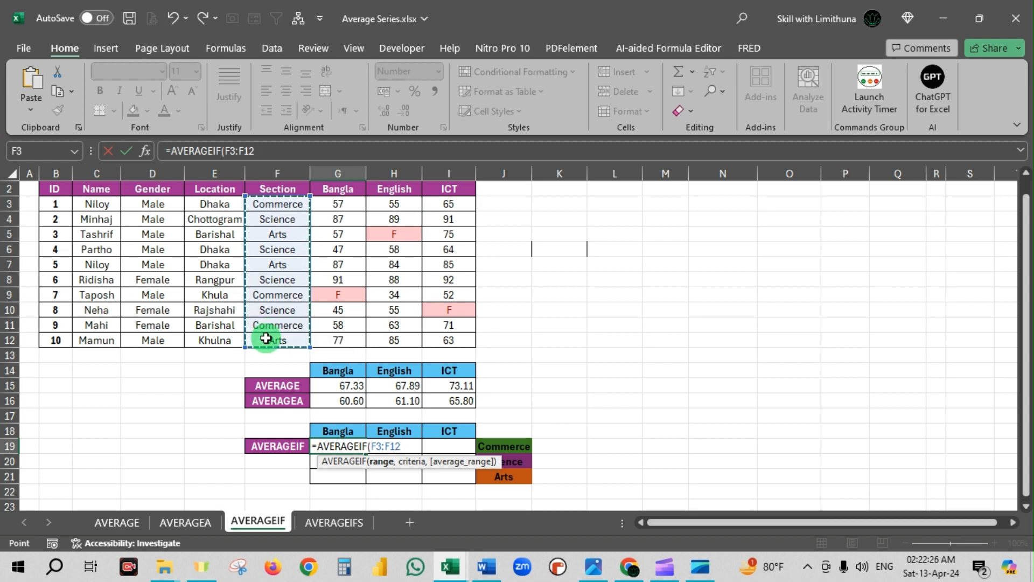
type(",")
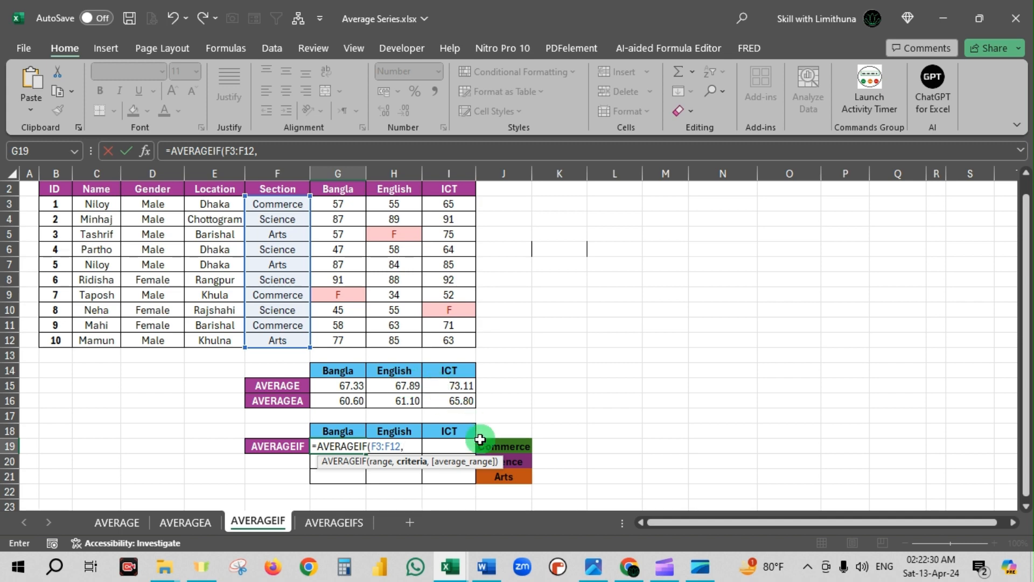
left_click(496, 447)
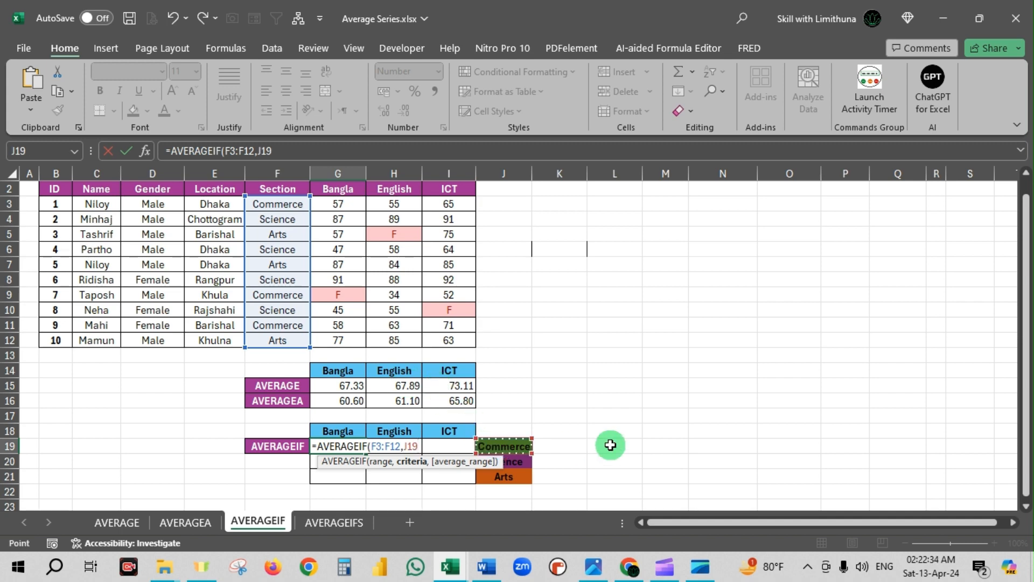
type(",")
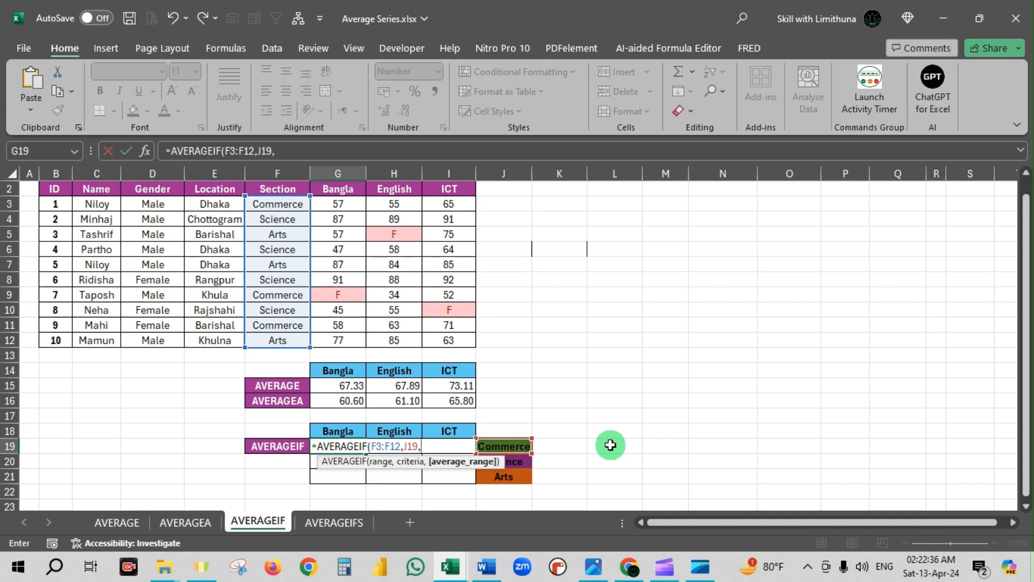
left_click_drag(341, 203, 346, 336)
type(")")
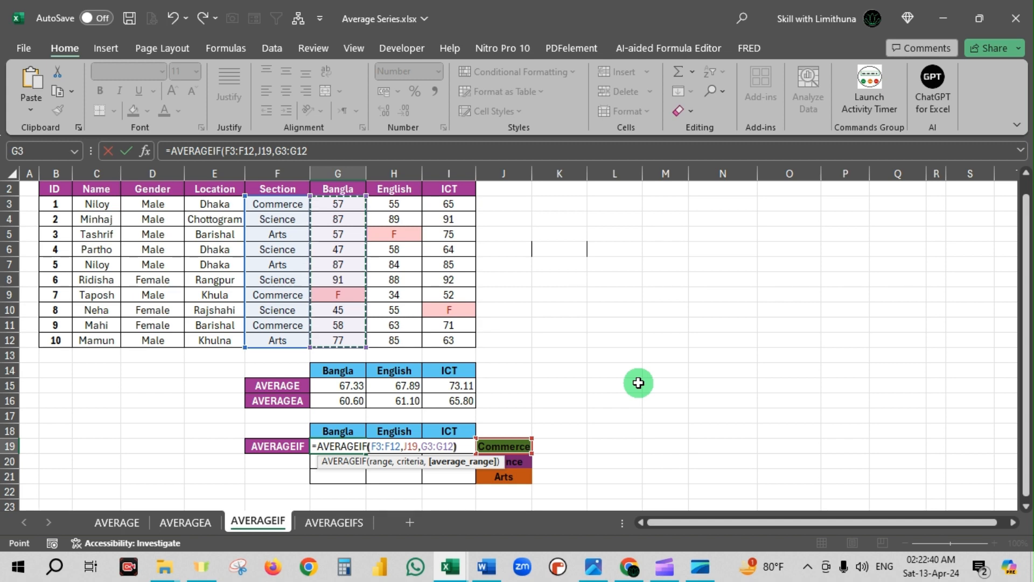
key("Return")
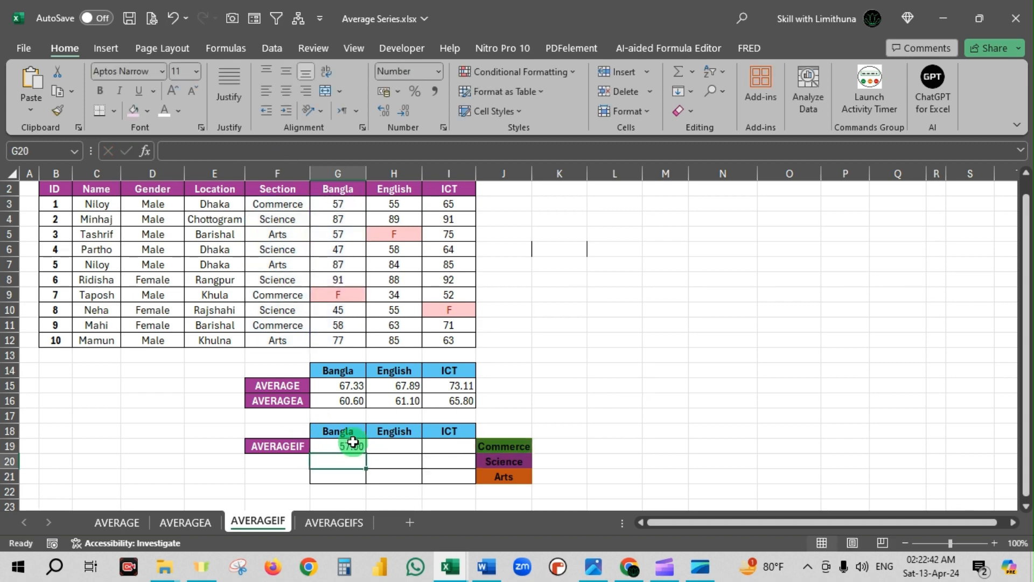
left_click(352, 442)
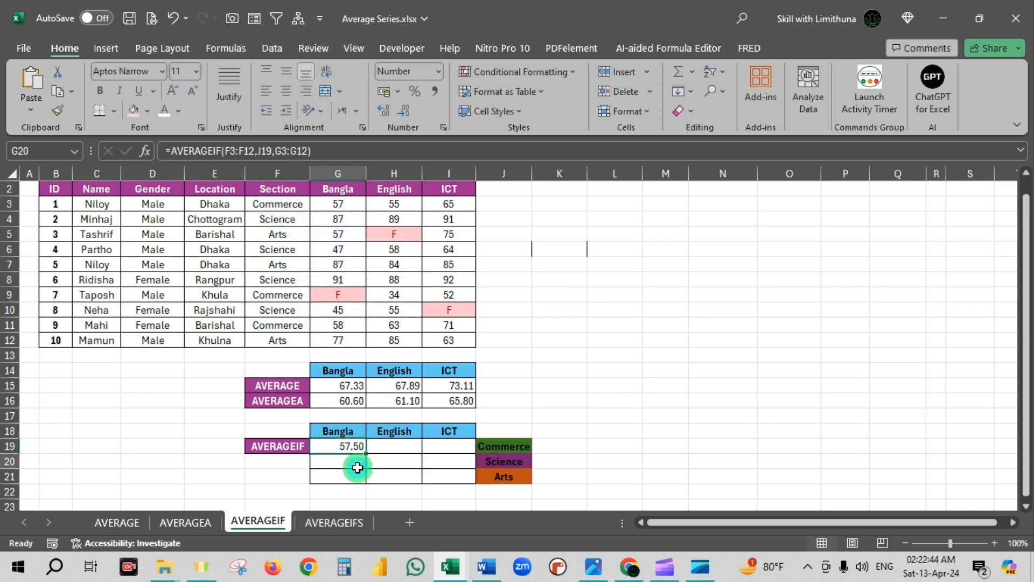
Enter =AVERAGEIF(F3:F12,J20,G3:G12) in G20 to average the Science section's Bangla marks.
left_click(358, 464)
type("=ave")
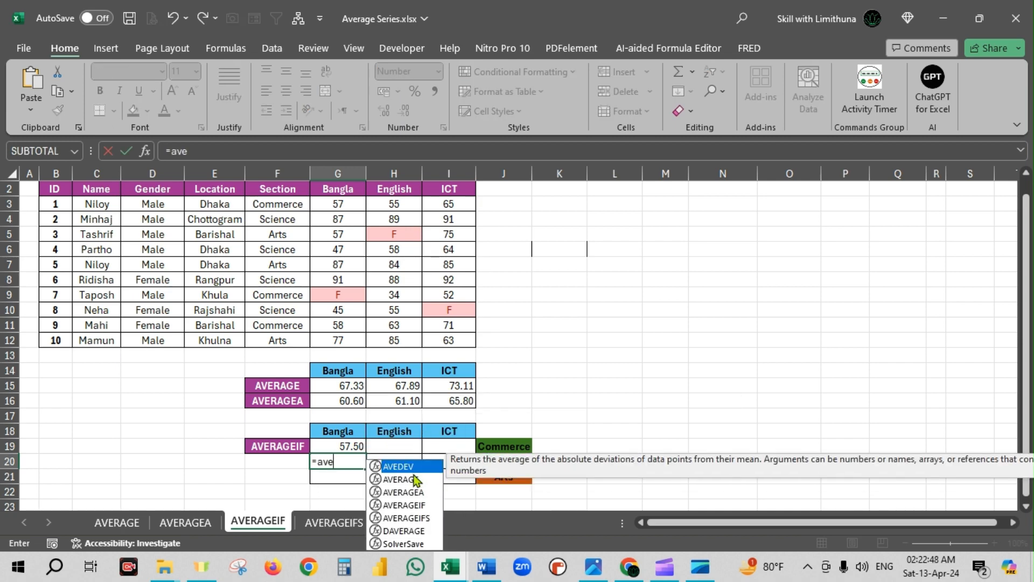
key("Down")
key("Down")
key("Down")
key("Tab")
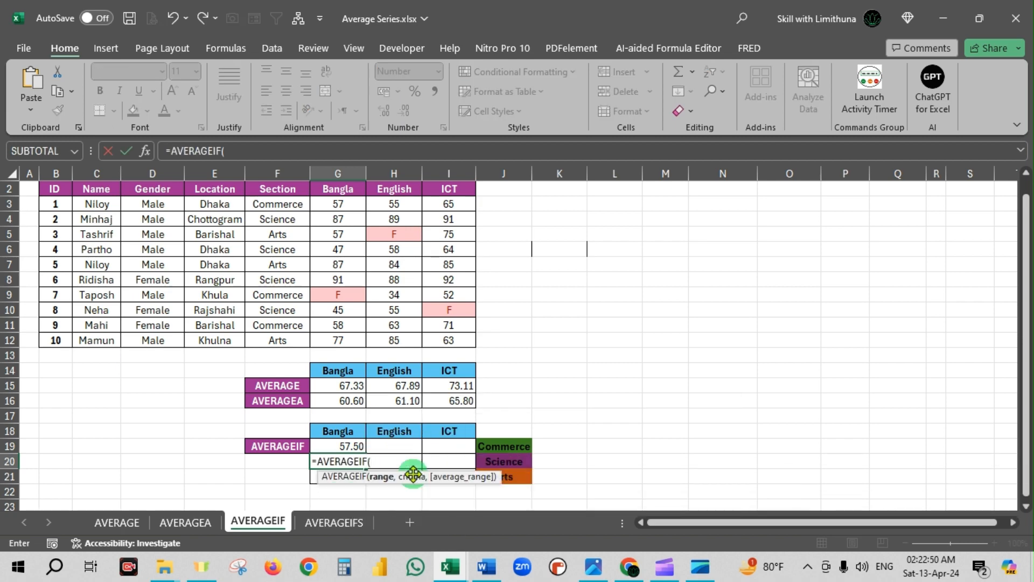
left_click_drag(281, 204, 286, 340)
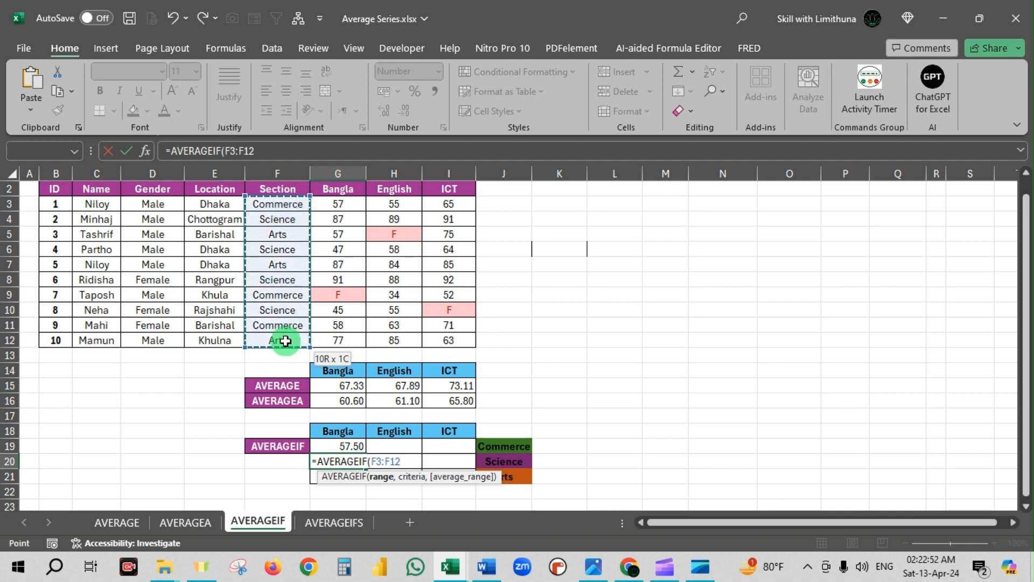
type(",")
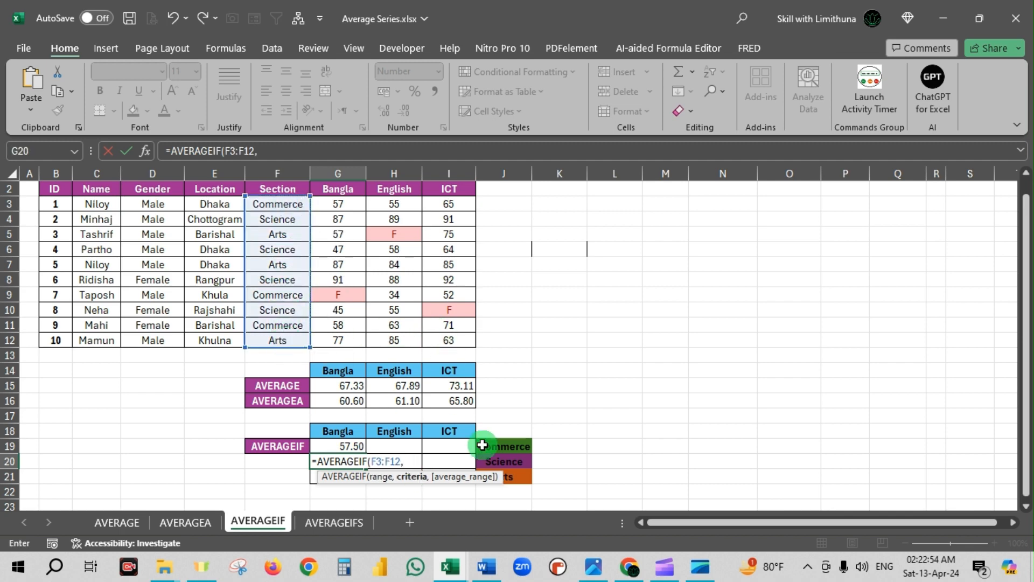
left_click(495, 461)
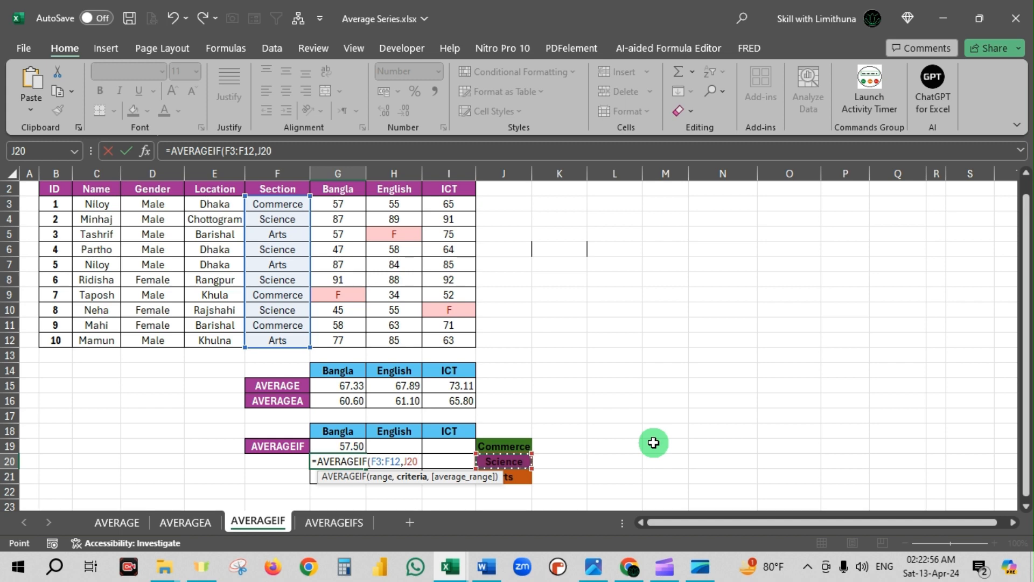
type(",")
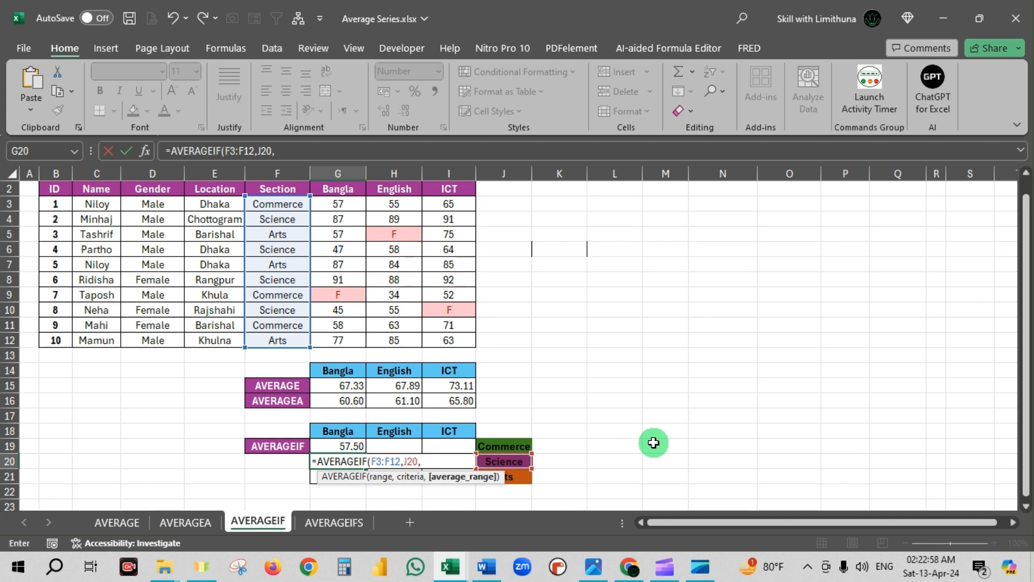
left_click_drag(357, 203, 345, 340)
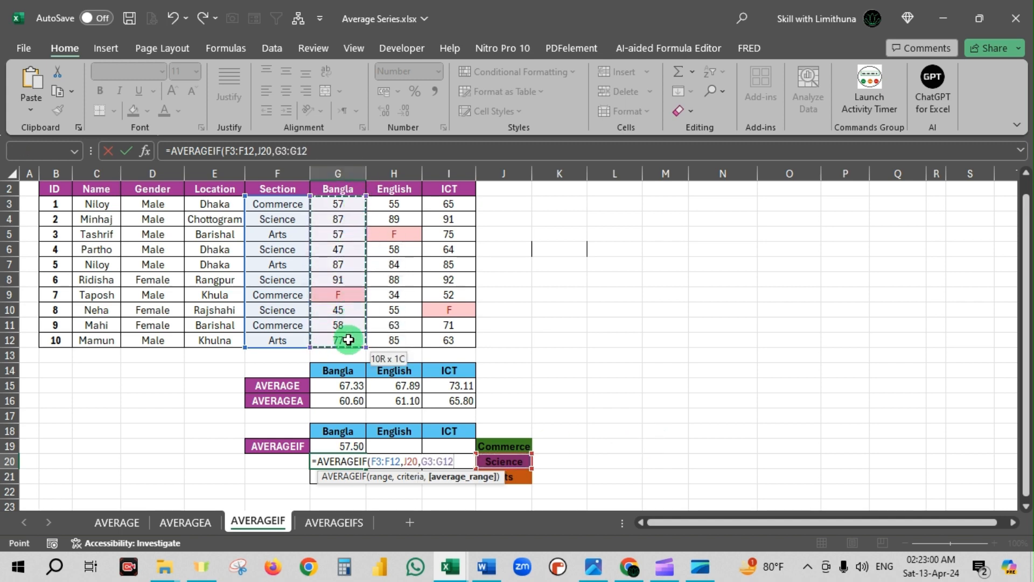
type(")")
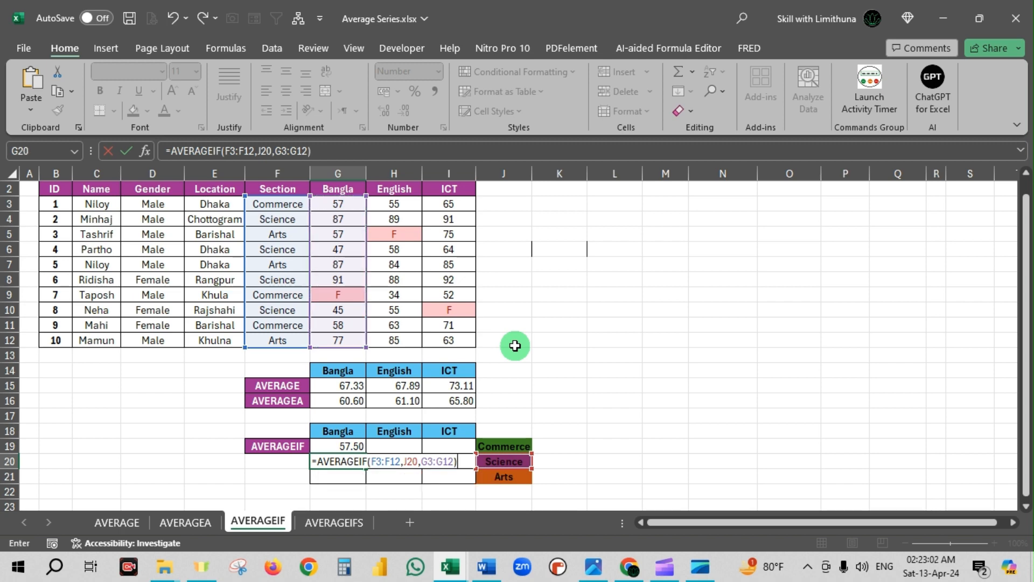
key("Return")
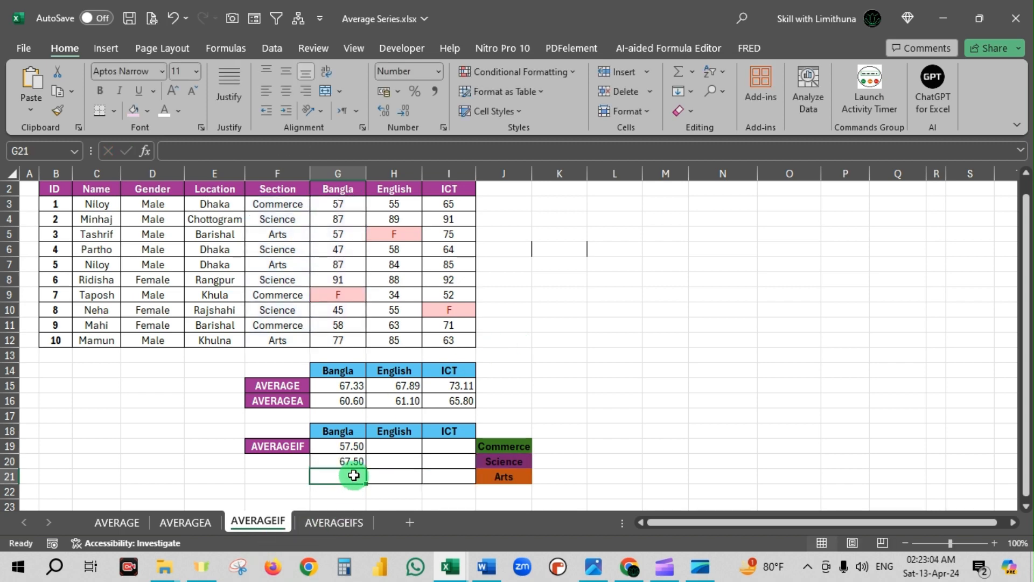
Enter =AVERAGEIF(F3:F12,J21,G3:G12) in G21 to average the Arts section's Bangla marks.
type("=averr")
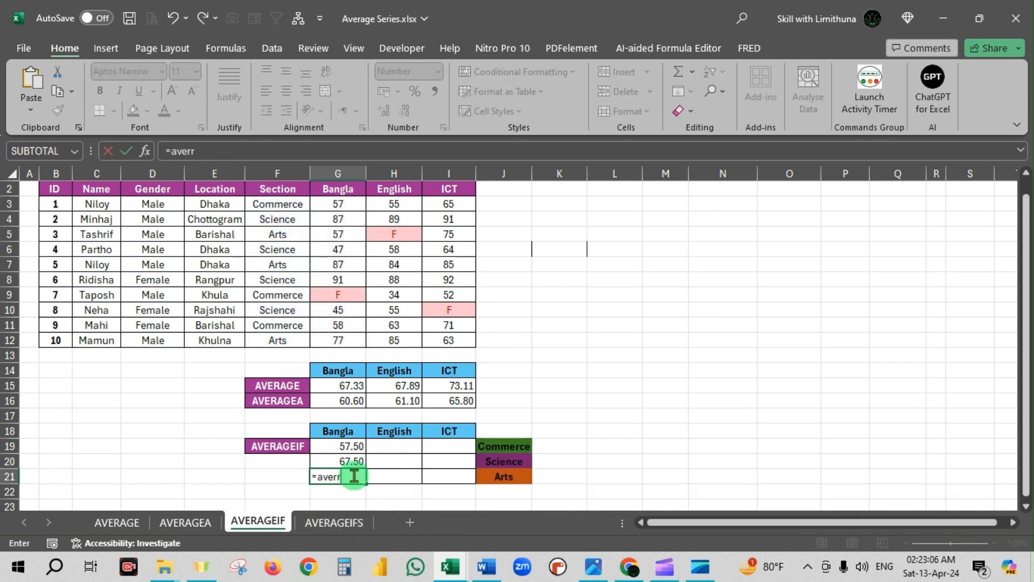
key("BackSpace")
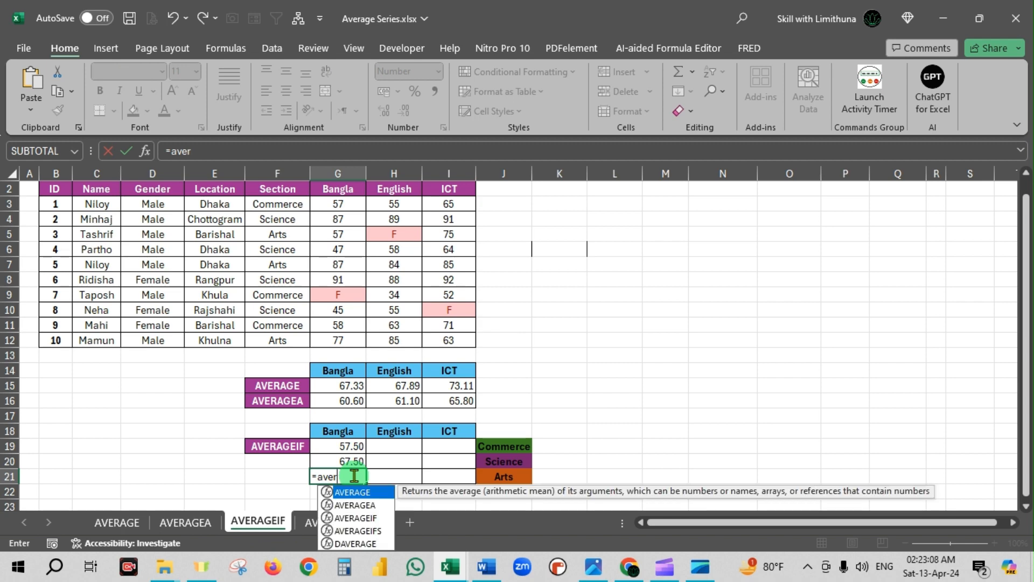
key("Down")
key("Down")
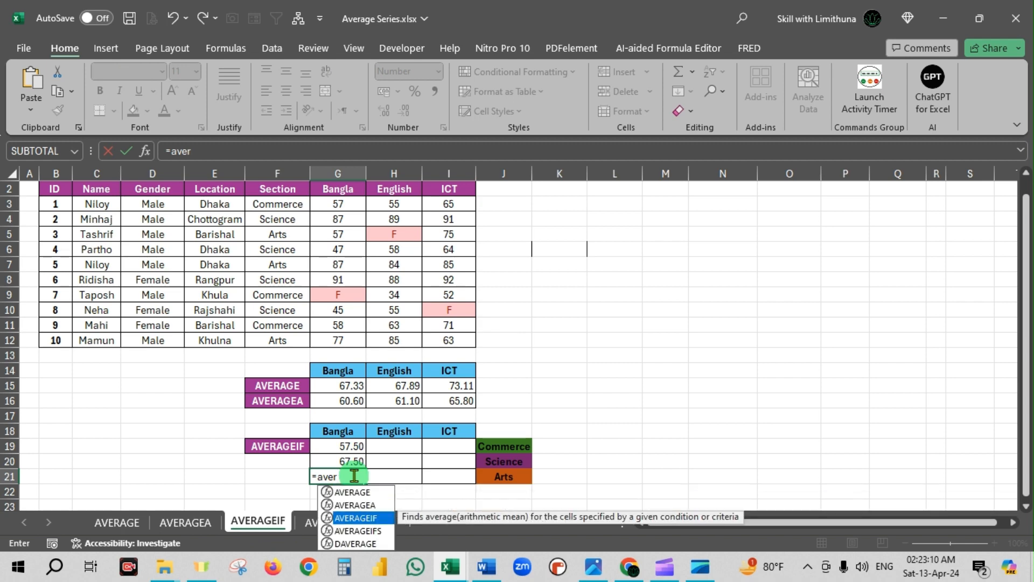
key("Tab")
left_click_drag(277, 204, 275, 338)
type(",")
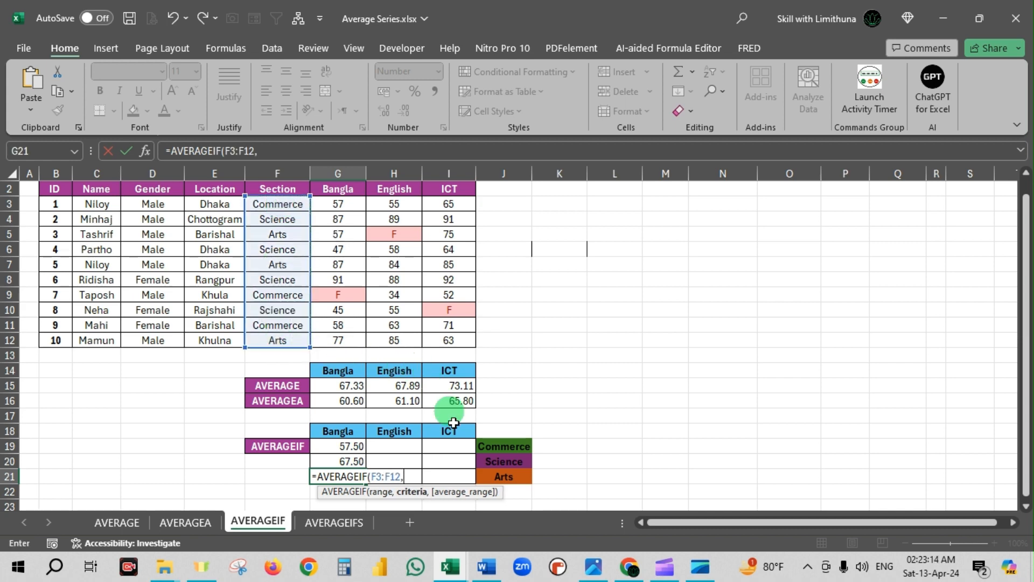
left_click(499, 476)
type(",")
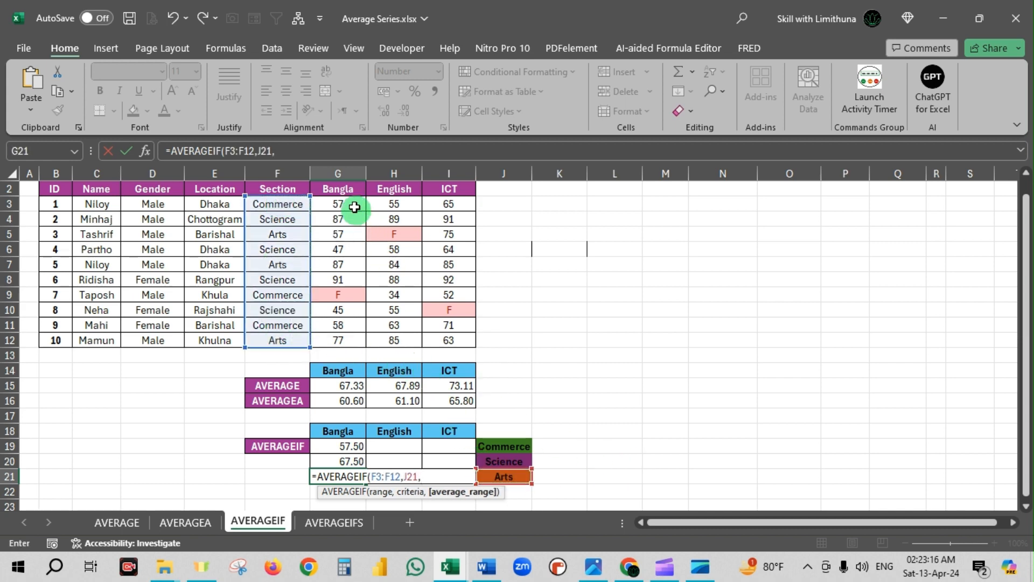
left_click_drag(347, 204, 362, 337)
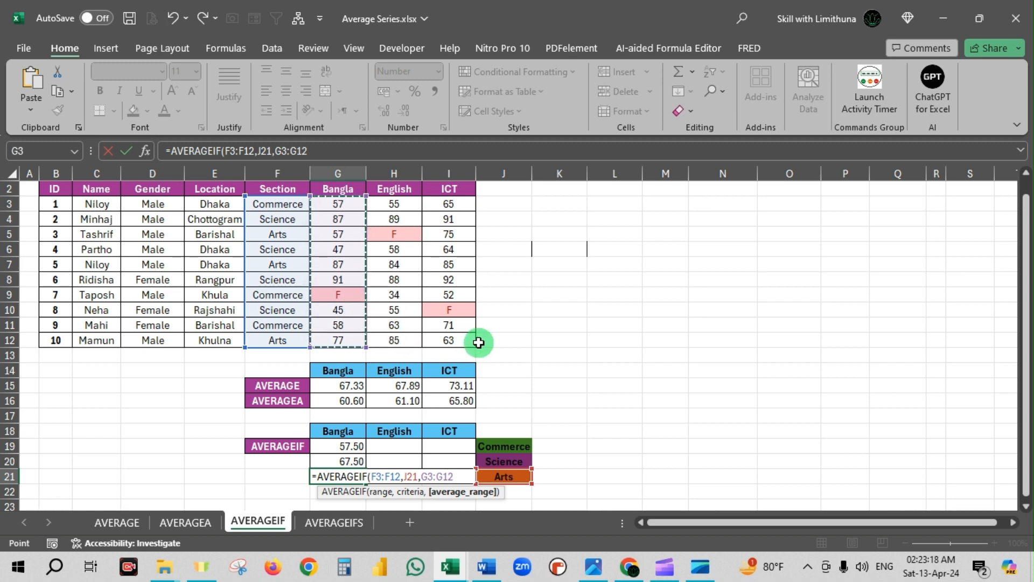
type(")")
key("Return")
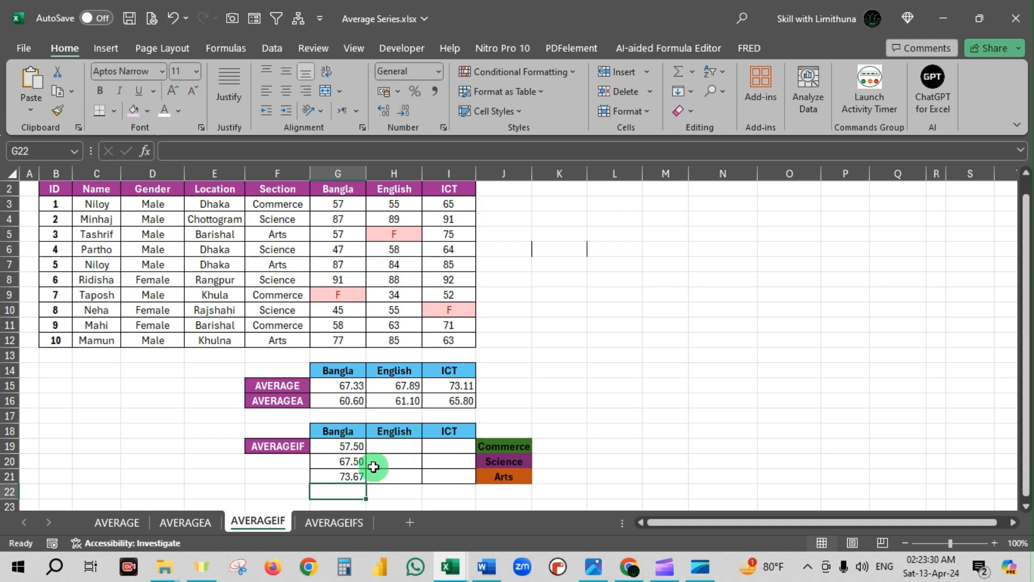
Clear the three relative-reference AVERAGEIF formulas for Bangla in G19:G21.
left_click_drag(407, 443, 407, 479)
left_click_drag(451, 446, 451, 475)
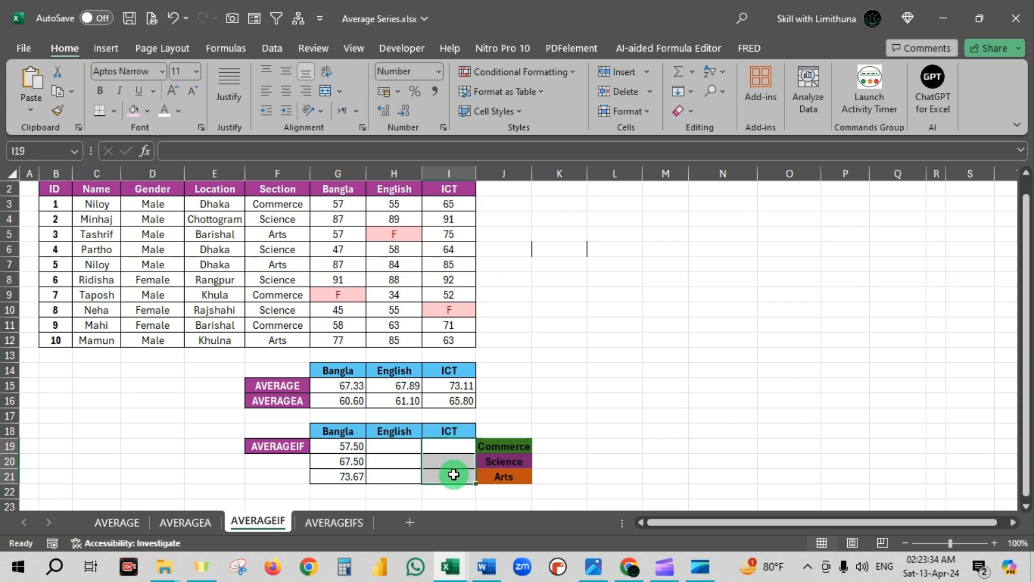
left_click(354, 449)
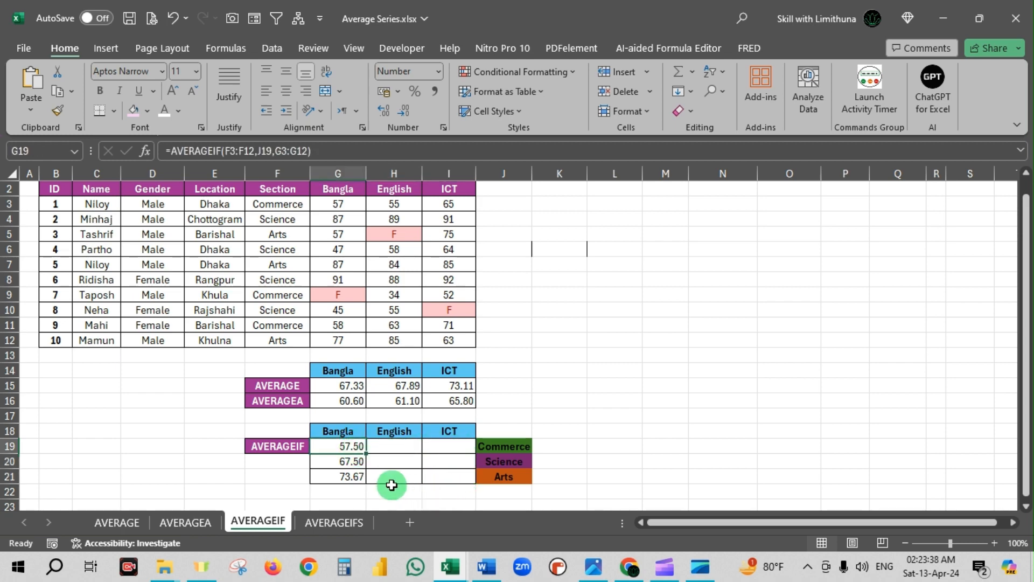
left_click(411, 464)
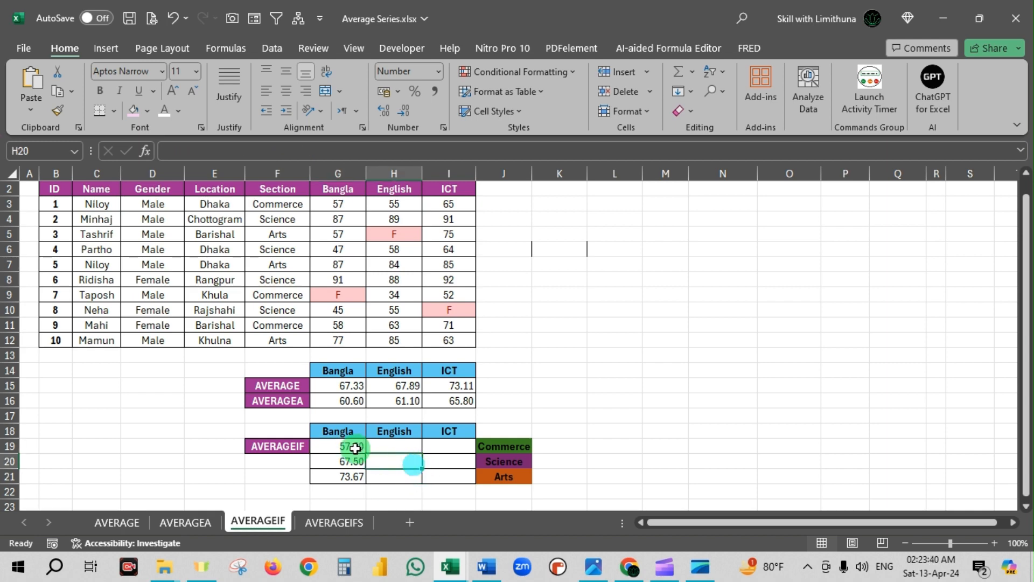
left_click_drag(352, 446, 351, 477)
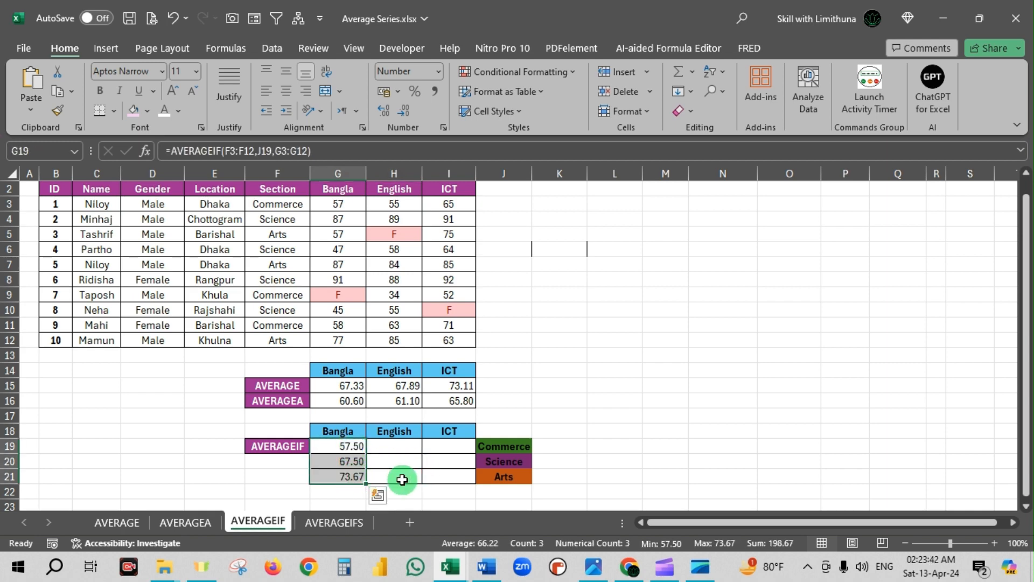
key("Delete")
Start an AVERAGEIF formula in G19 with the Section column as the fully absolute criteria range $F$3:$F$12.
left_click(349, 447)
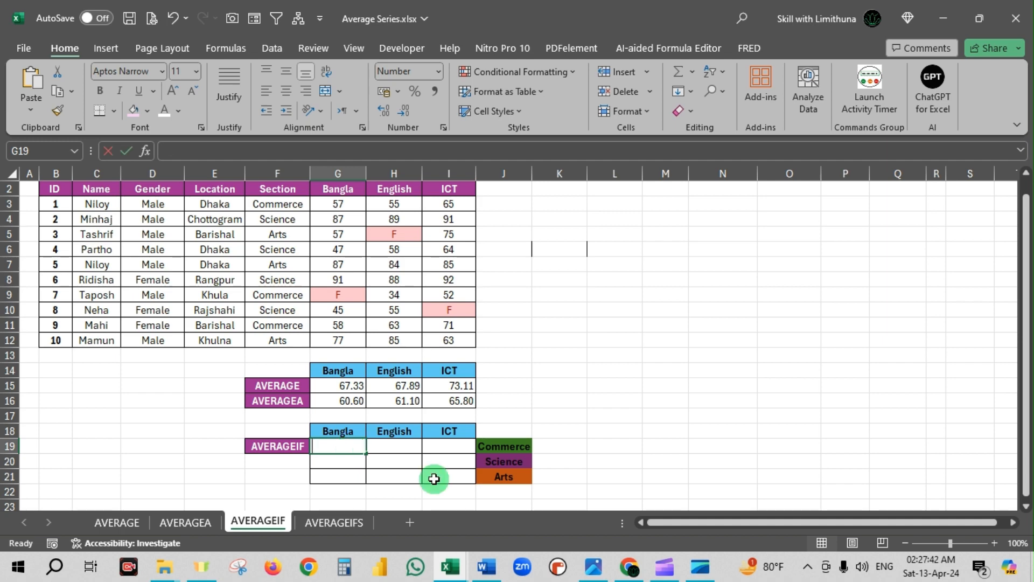
type("=avera")
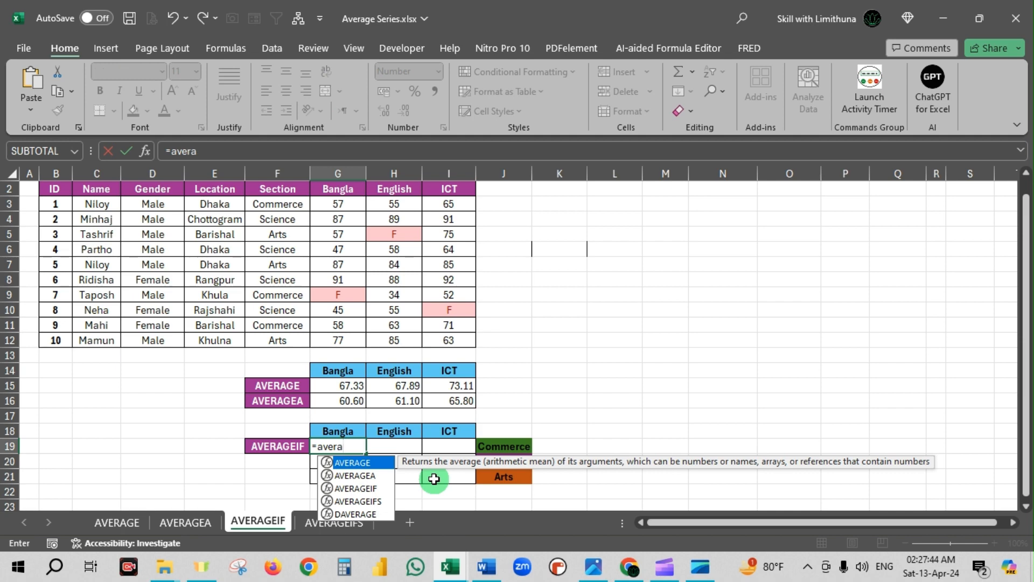
type("ge")
key("Down")
key("Down")
key("Tab")
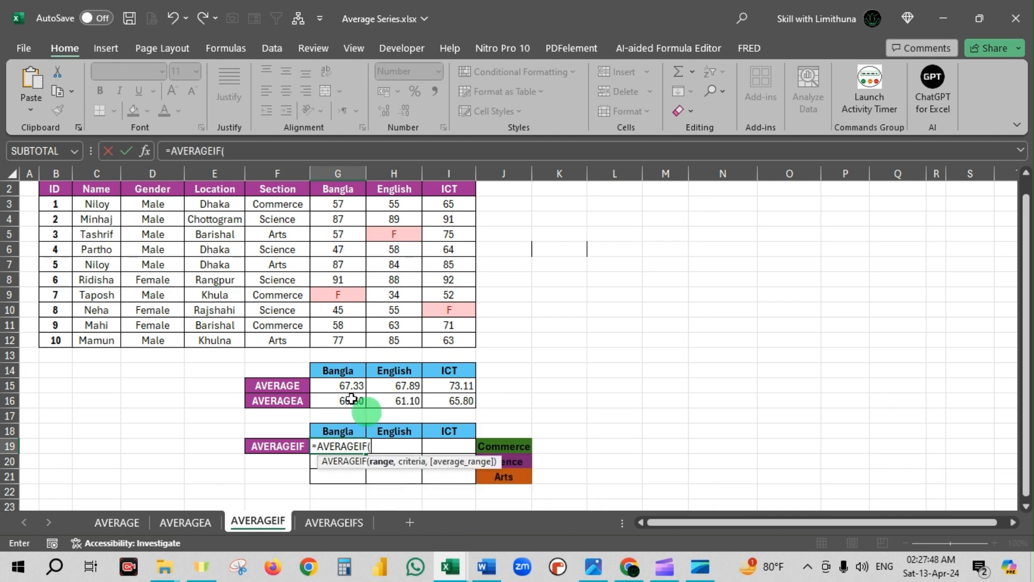
left_click_drag(277, 203, 279, 338)
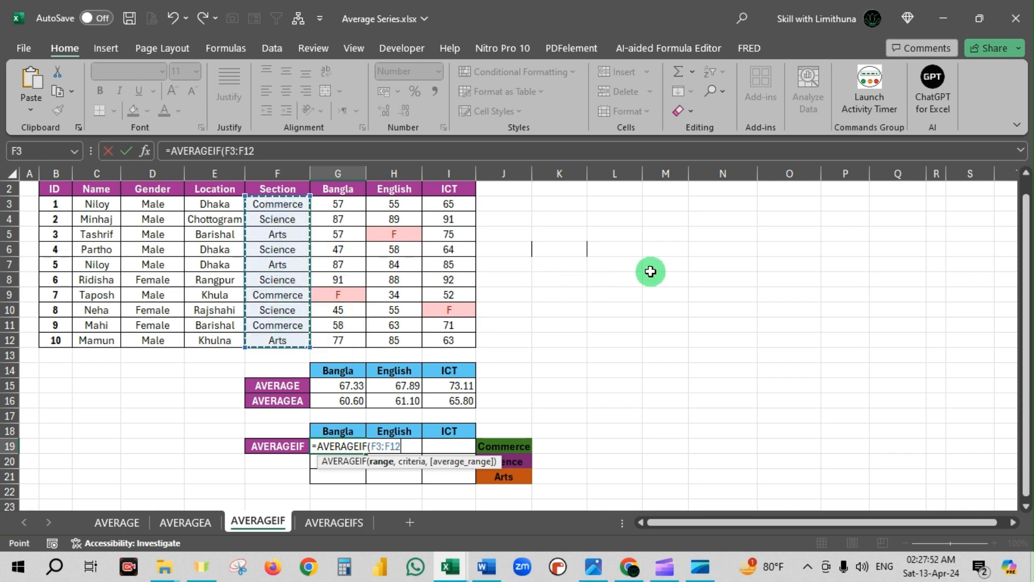
key("F4")
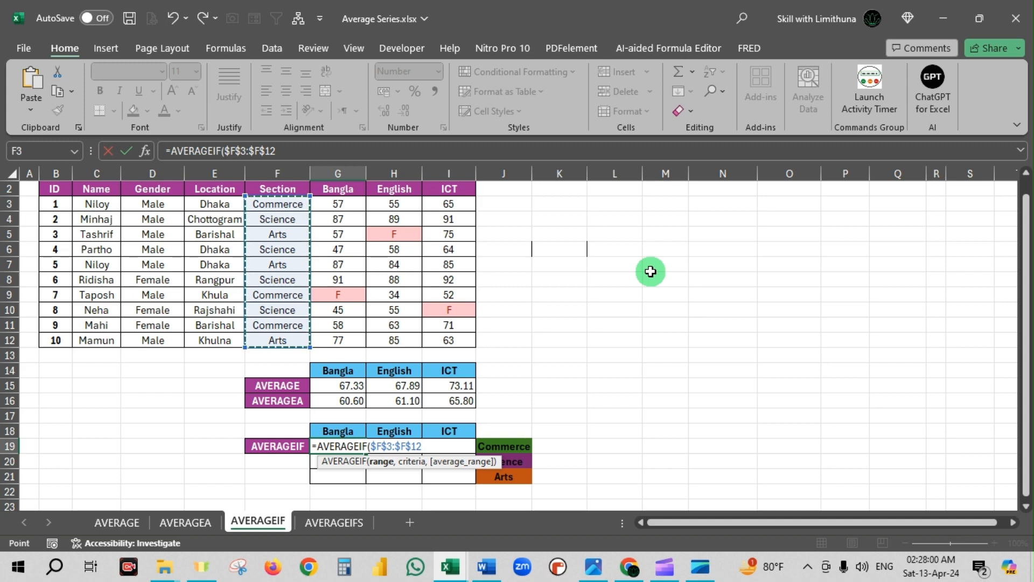
type(",")
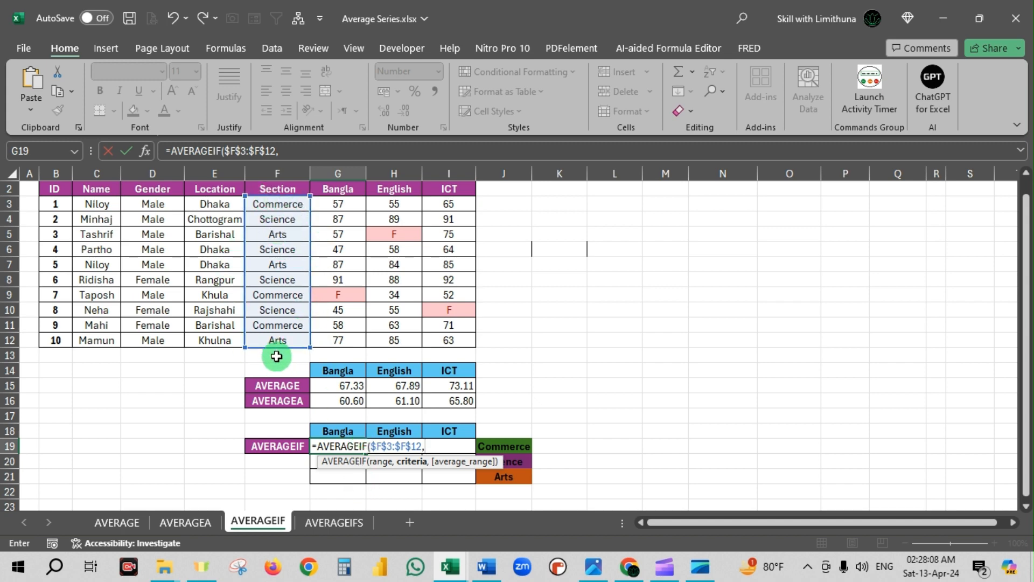
Add the Commerce label cell as the formula's criterion with only its column locked, as $J19.
mouse_move(276, 356)
left_mouse_down()
mouse_move(280, 347)
mouse_move(286, 384)
mouse_move(280, 338)
left_mouse_up()
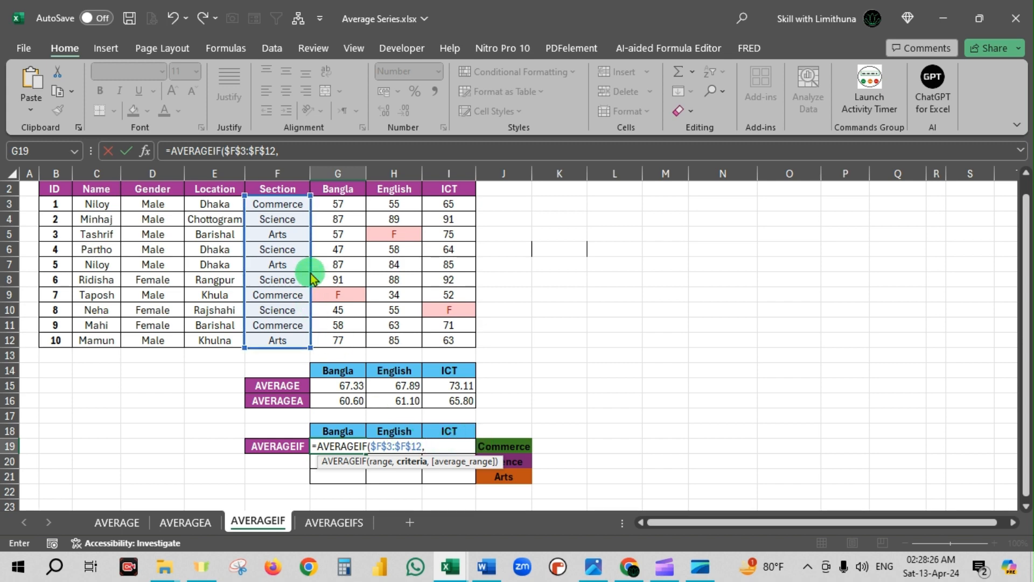
mouse_move(311, 276)
left_mouse_down()
mouse_move(377, 277)
mouse_move(301, 281)
left_mouse_up()
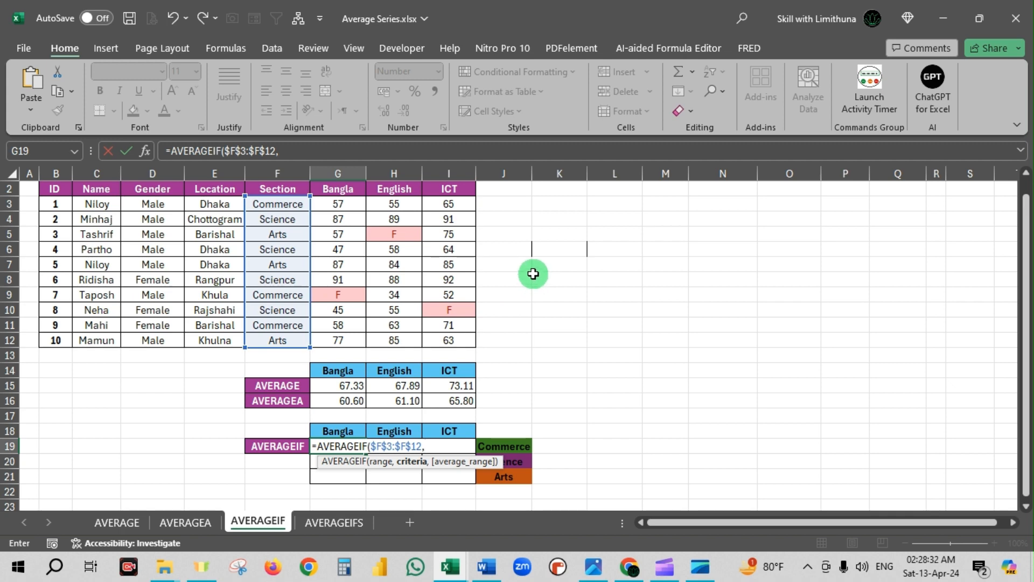
left_click(511, 448)
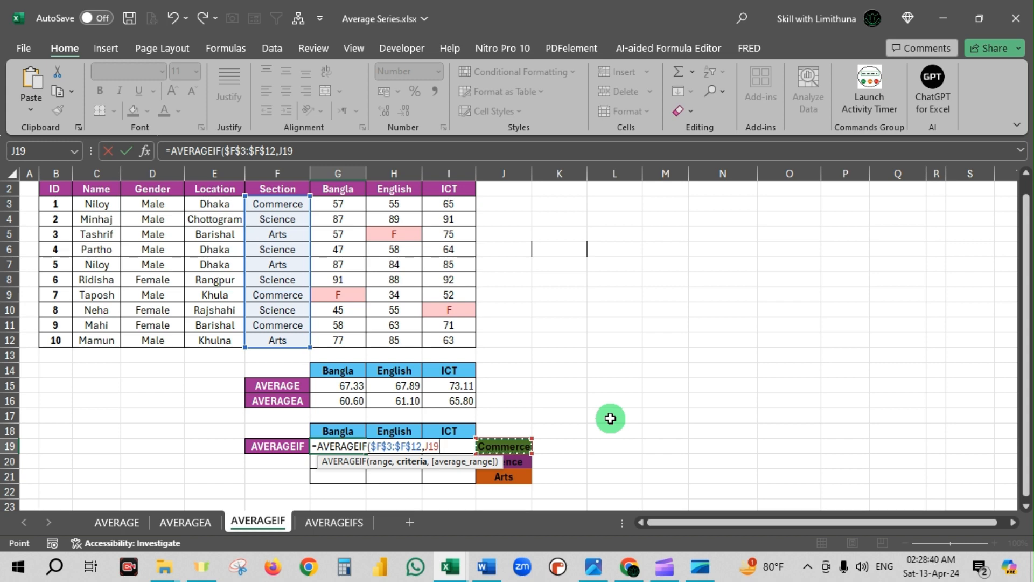
key("F4")
key("F4")
key("F4")
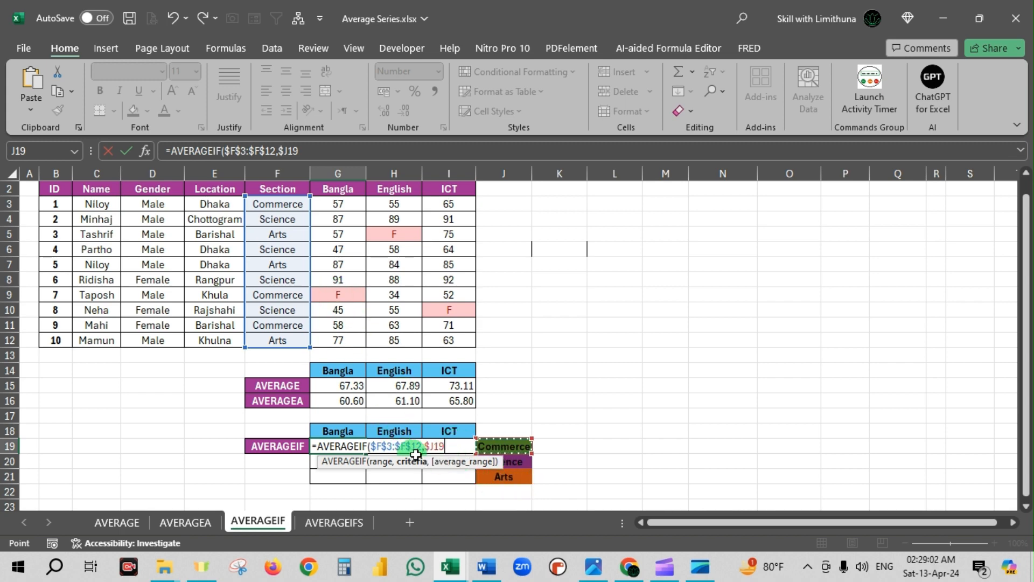
mouse_move(532, 447)
left_mouse_down()
mouse_move(592, 451)
mouse_move(530, 455)
left_mouse_up()
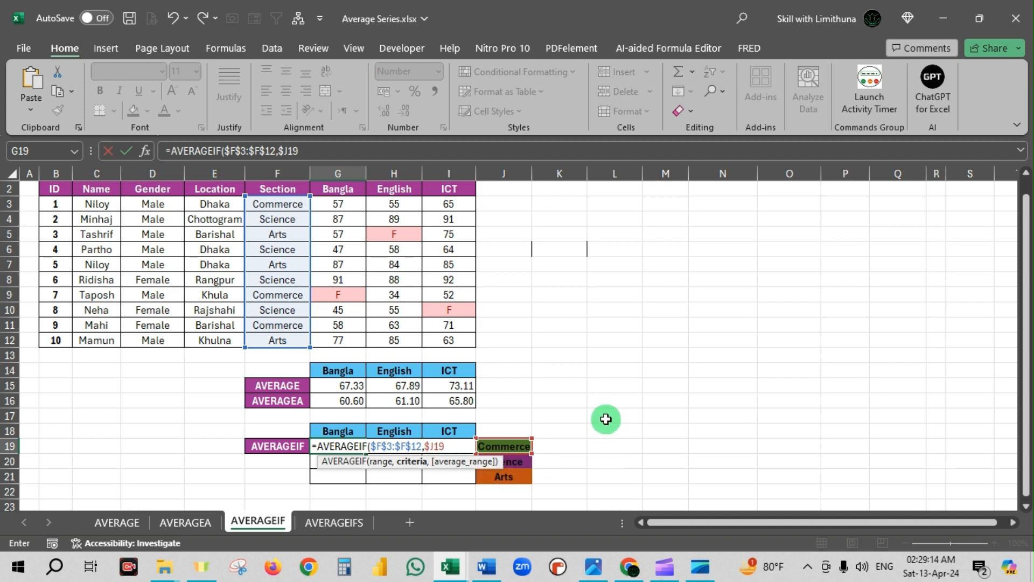
Complete the AVERAGEIF formula in G19 with the Bangla marks as the row-locked average range G$3:G$12 and enter it.
type(",")
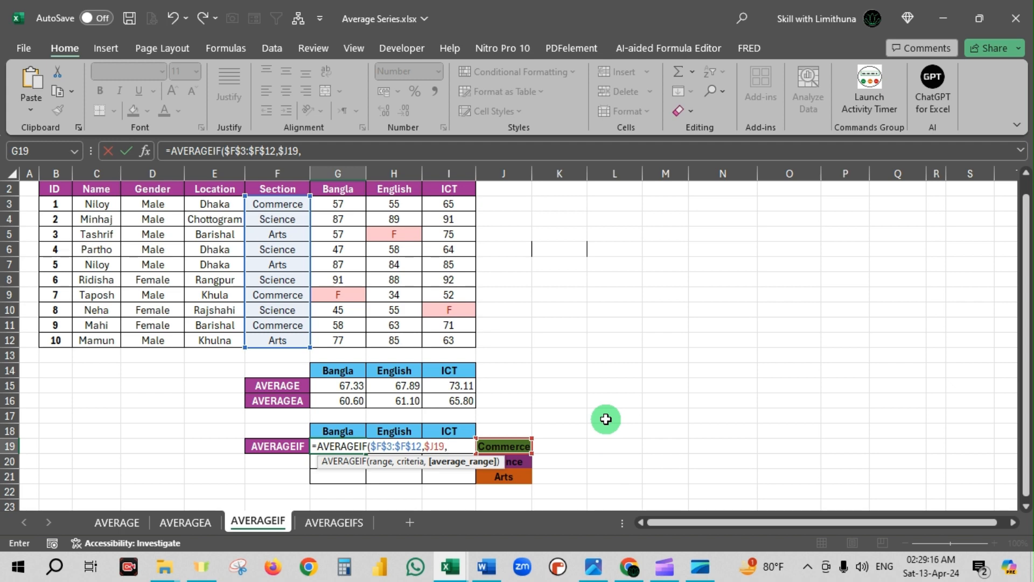
left_click_drag(347, 205, 348, 338)
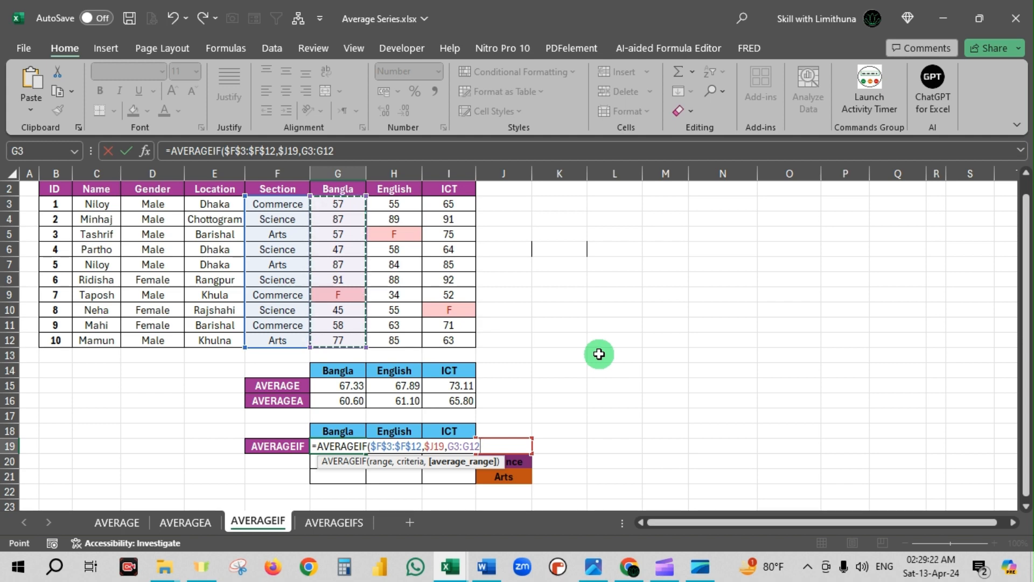
key("F4")
key("F4")
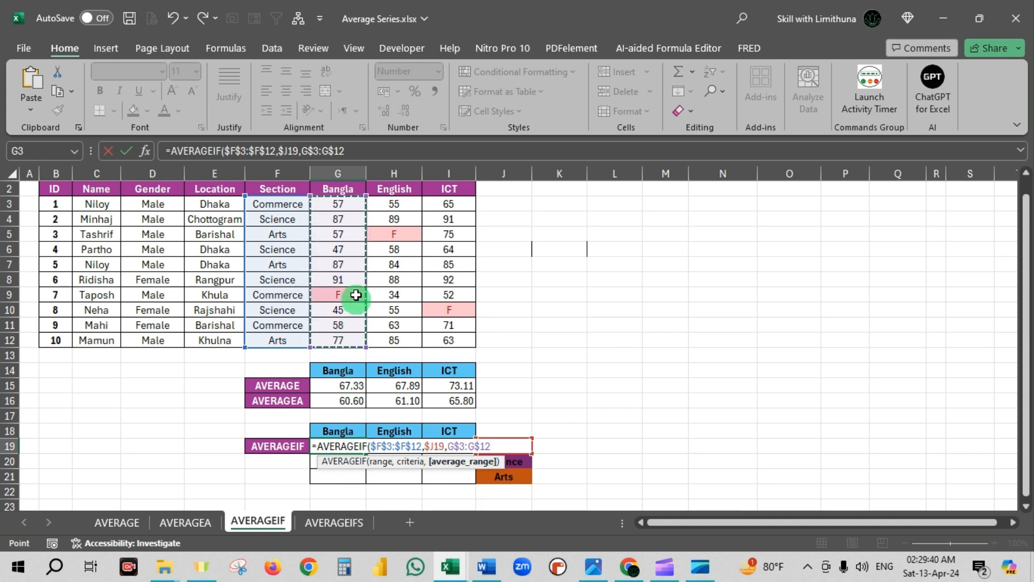
left_click(365, 330)
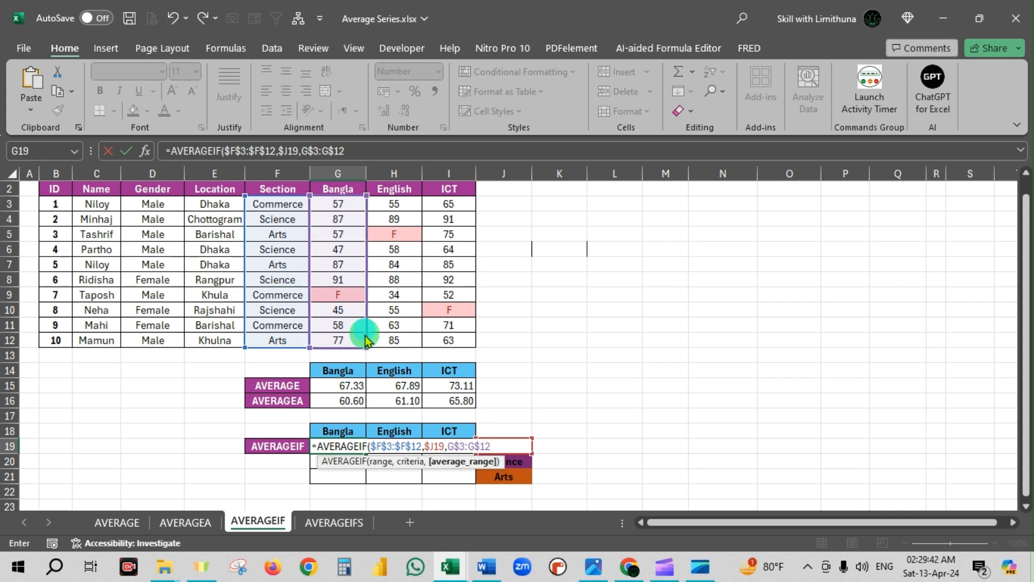
mouse_move(365, 349)
left_mouse_down()
mouse_move(365, 372)
mouse_move(365, 329)
left_mouse_up()
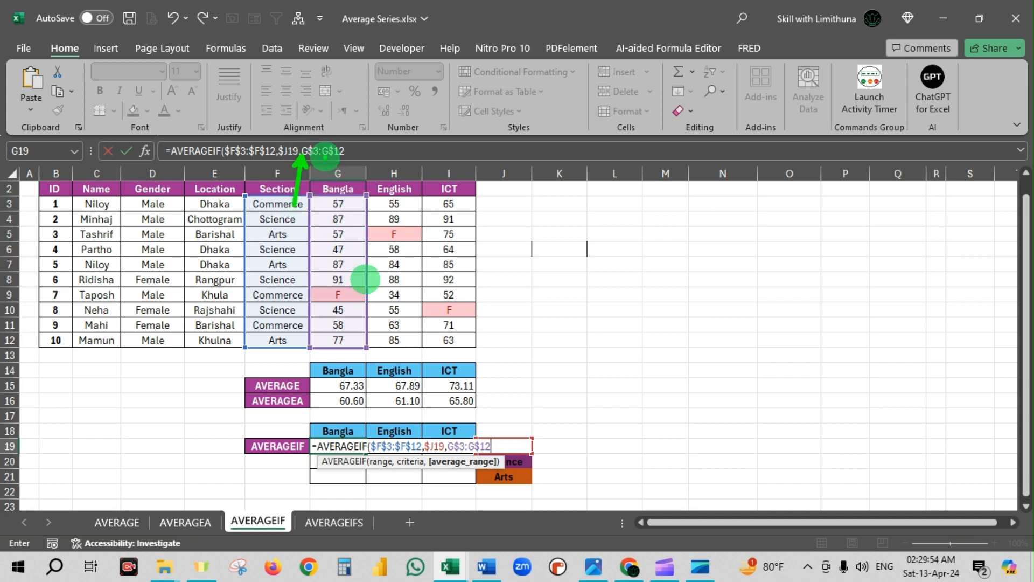
mouse_move(364, 234)
left_mouse_down()
mouse_move(429, 232)
mouse_move(368, 233)
left_mouse_up()
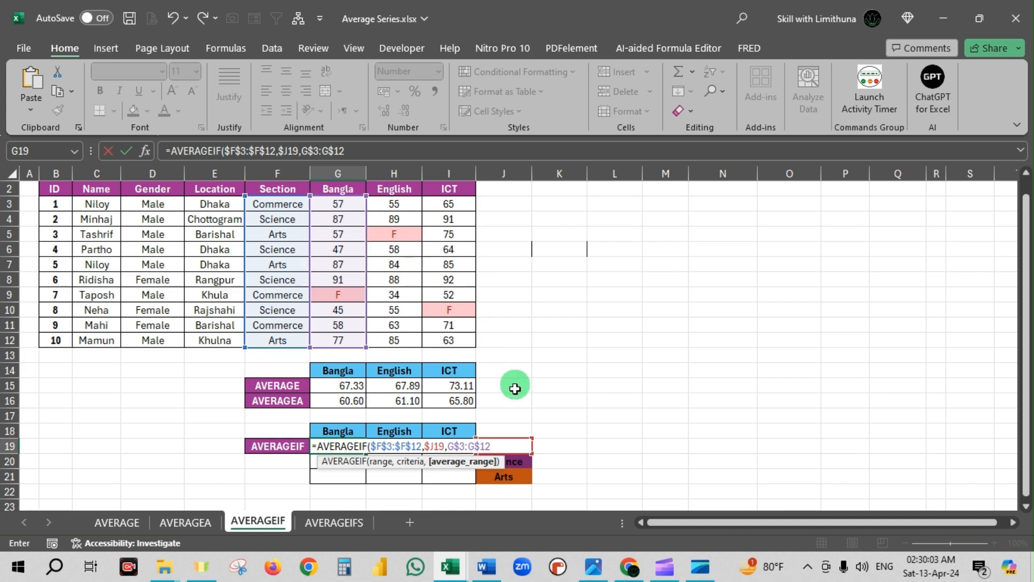
left_click(358, 151)
type(")")
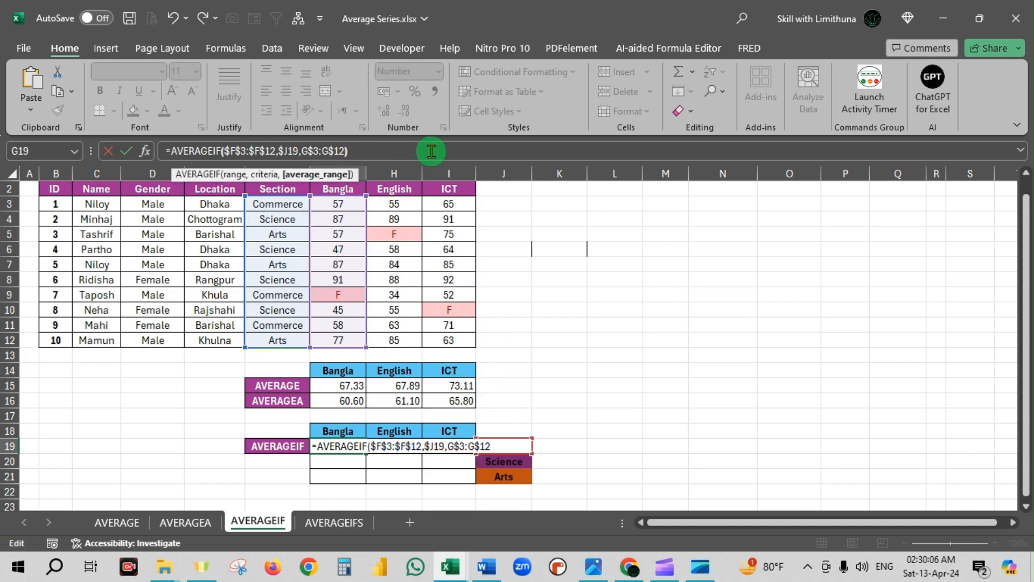
key("Return")
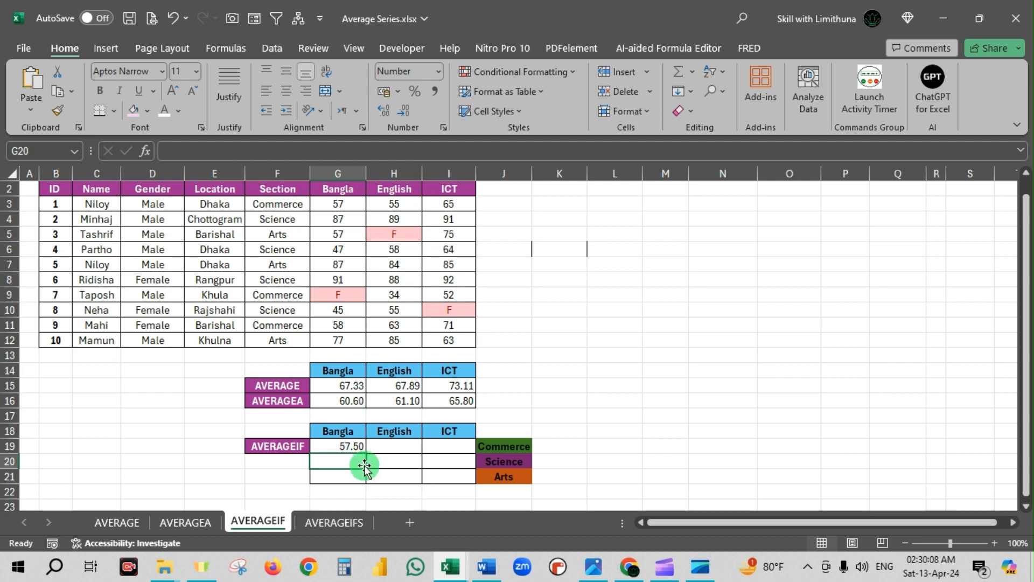
Fill the G19 formula down through G21 and across to column I for all sections and subjects.
left_click(353, 449)
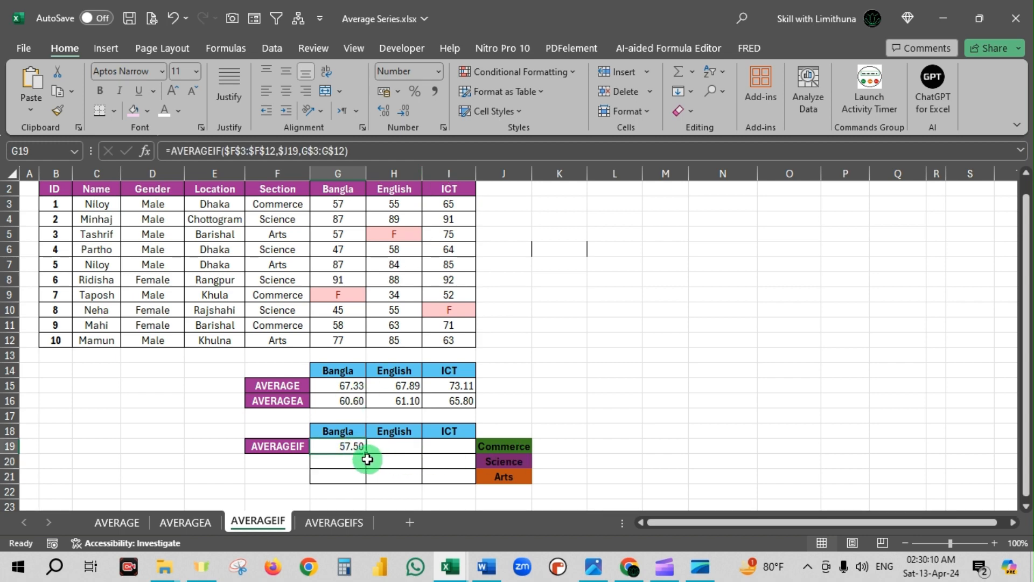
left_click_drag(366, 454, 362, 467)
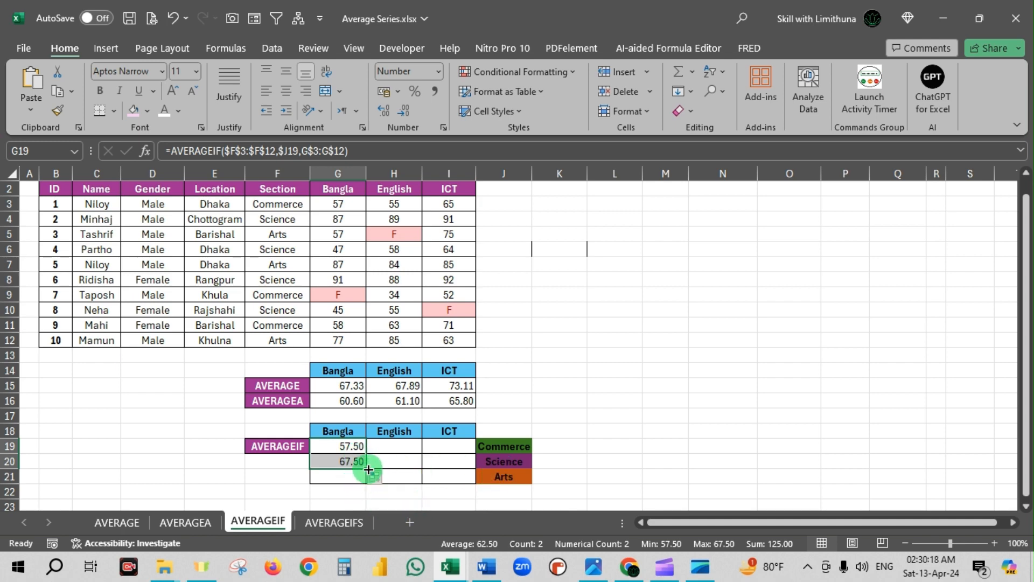
left_click_drag(365, 469, 367, 481)
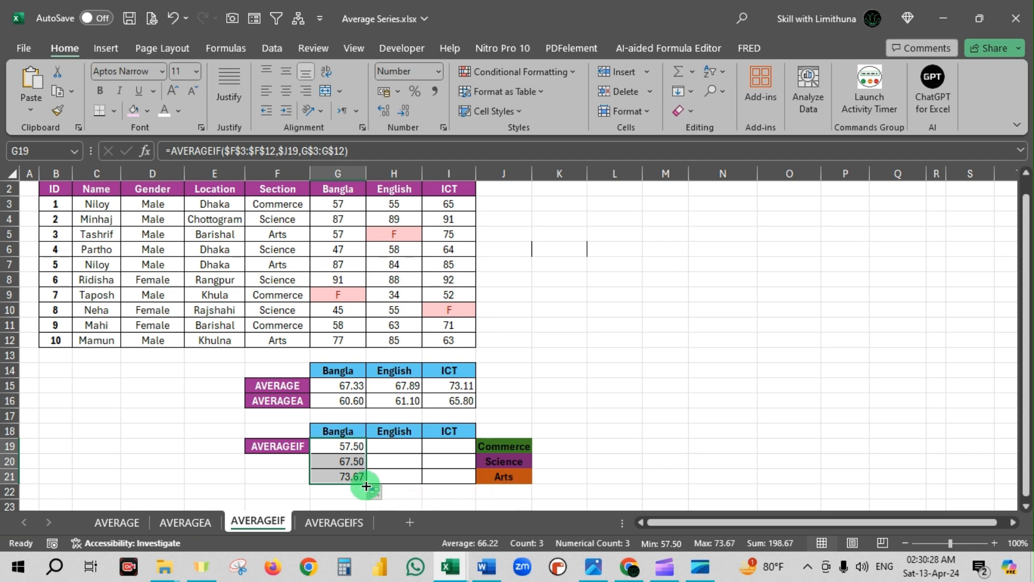
left_click_drag(367, 486, 462, 484)
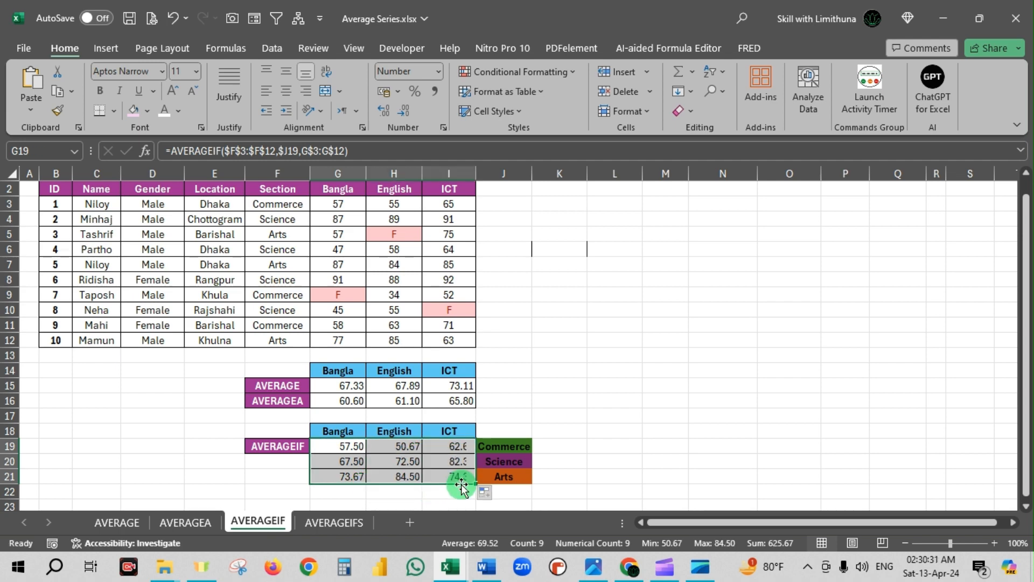
left_click(609, 406)
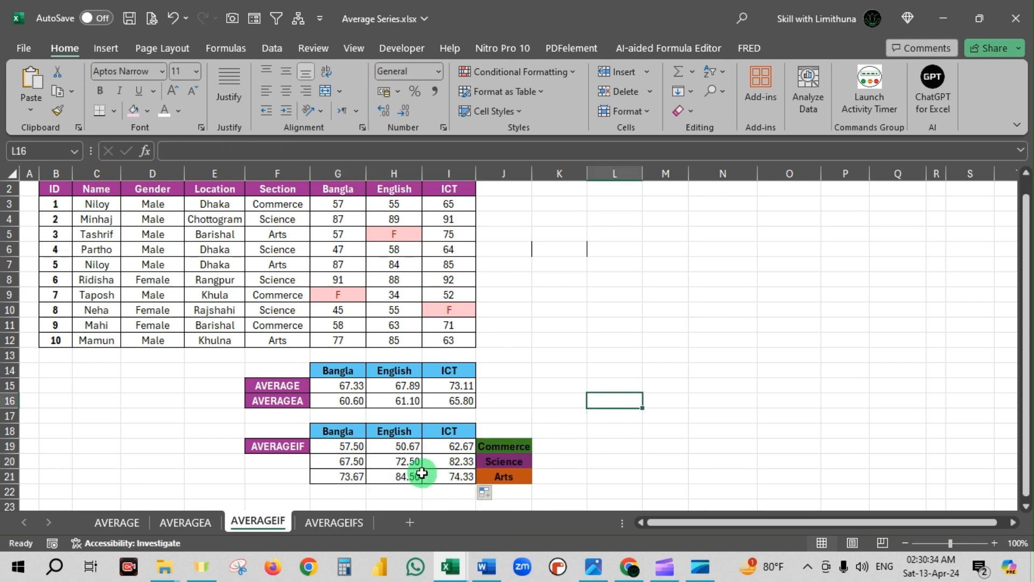
Check the copied English and ICT AVERAGEIF formulas and averages against the Commerce, Science and Arts labels.
left_click(405, 448)
left_click(452, 447)
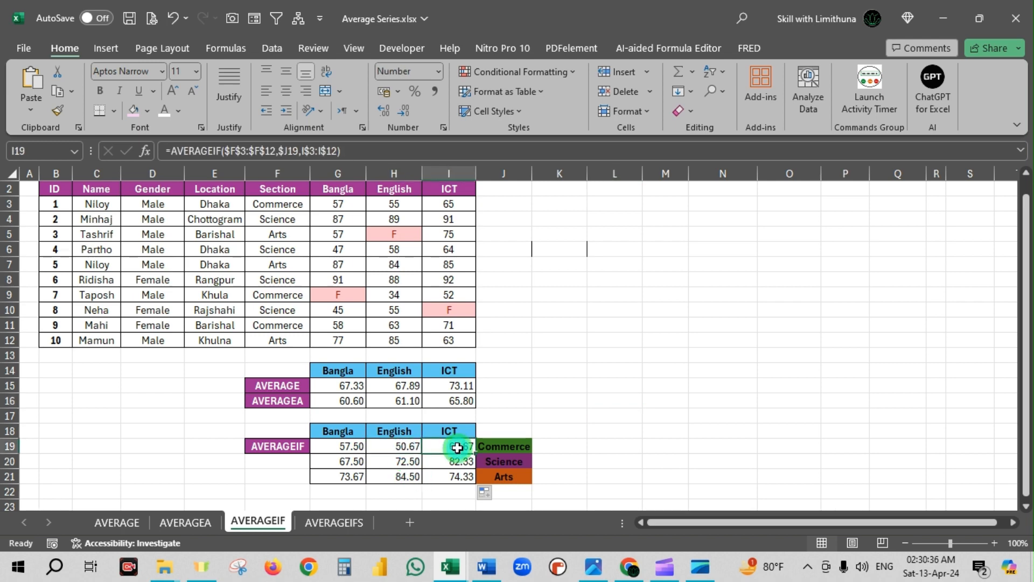
left_click_drag(503, 445, 496, 474)
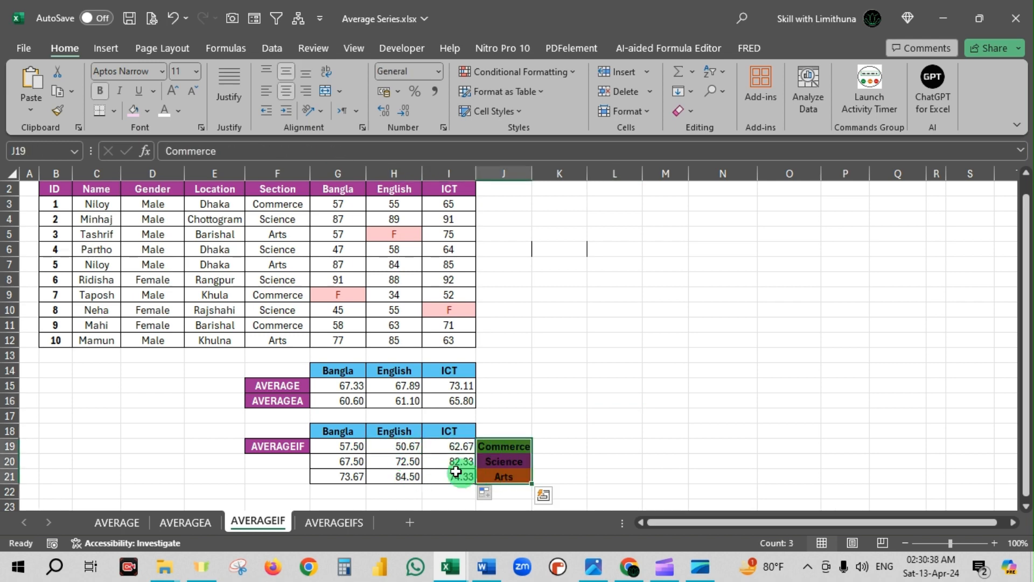
left_click_drag(405, 447, 411, 476)
left_click_drag(458, 446, 465, 476)
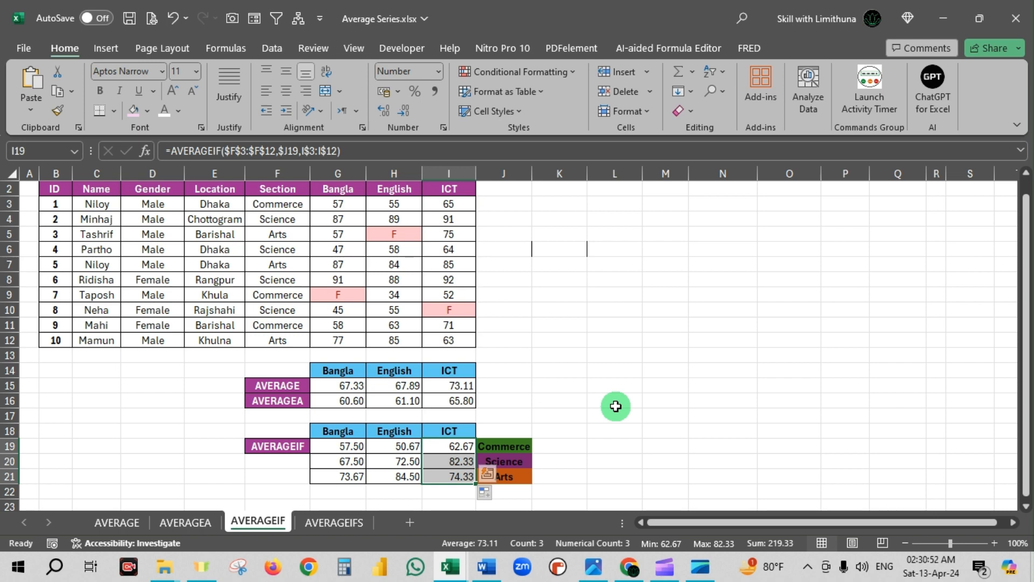
left_click(590, 398)
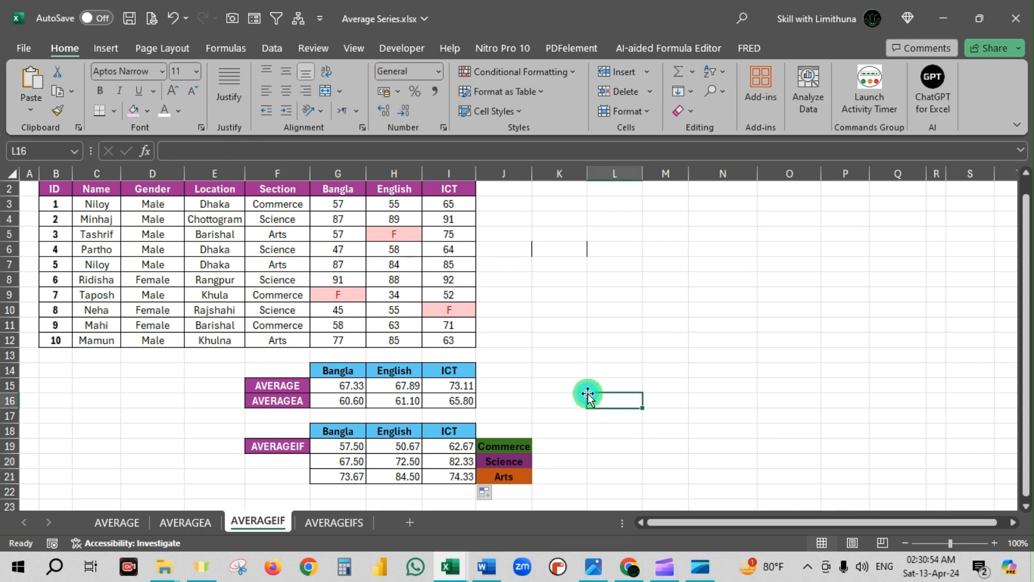